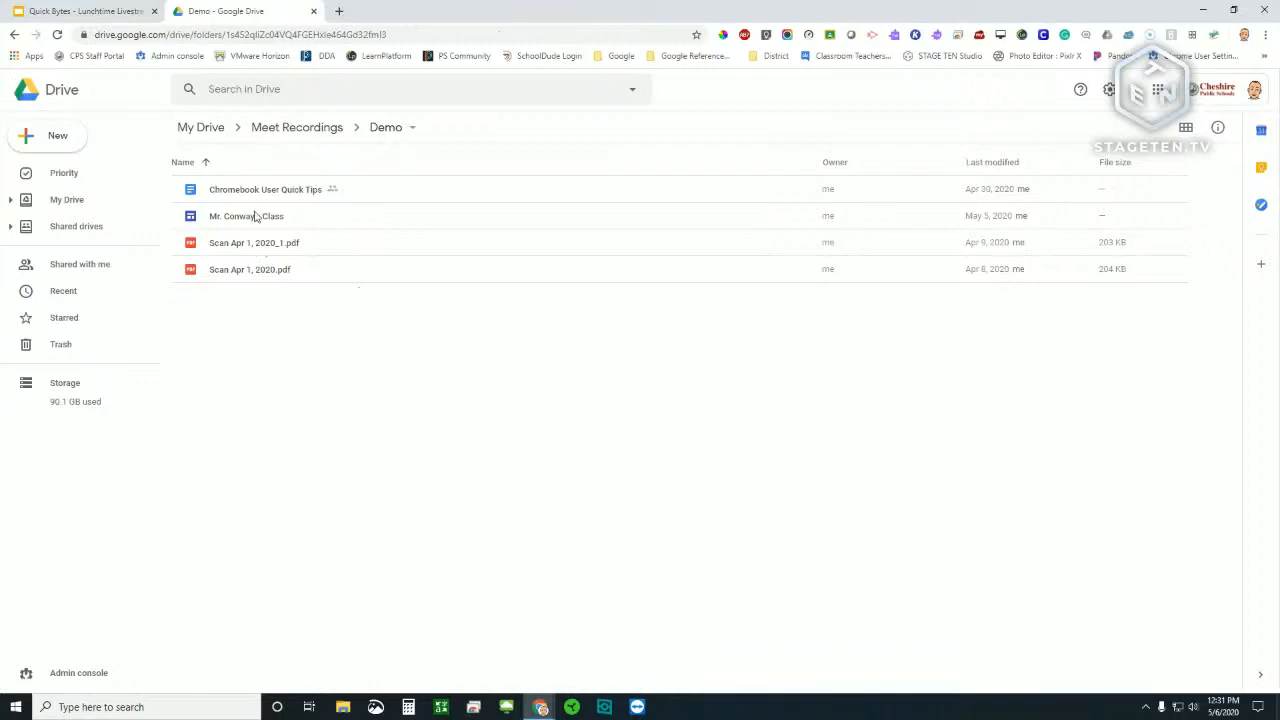
Open the class website from the Demo folder and reload it in the site editor
double_click(255, 217)
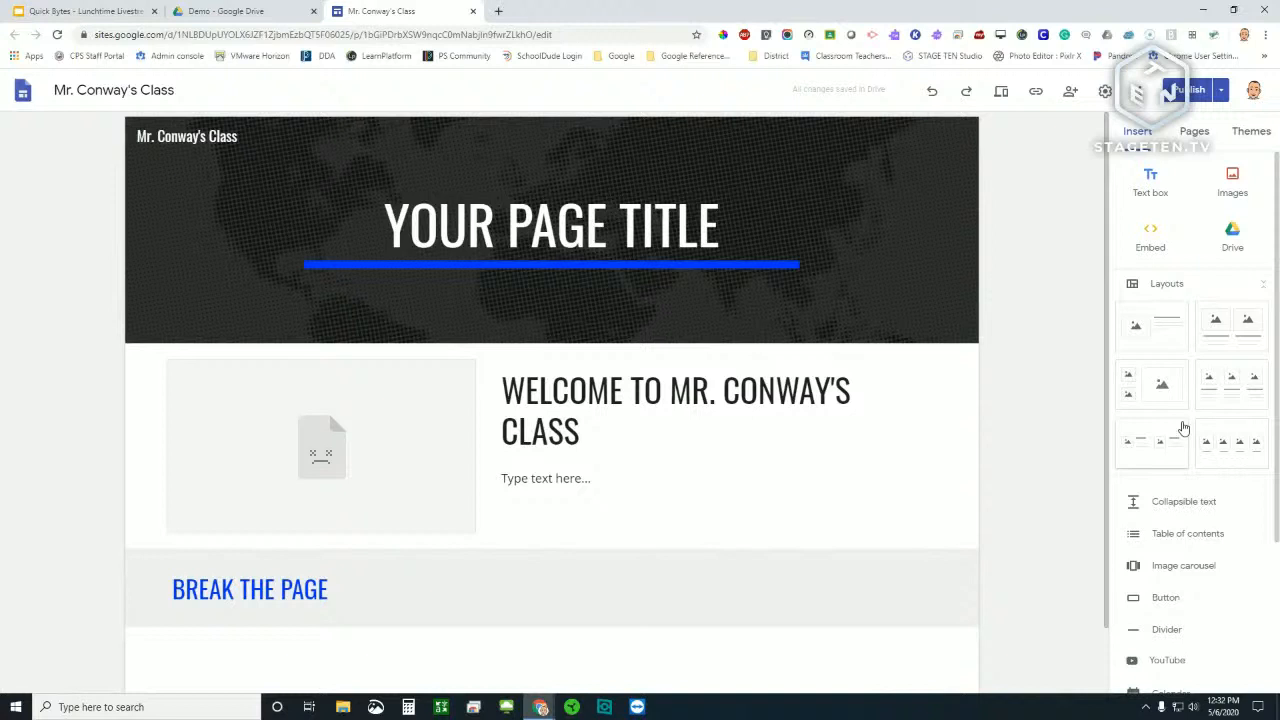
click(57, 34)
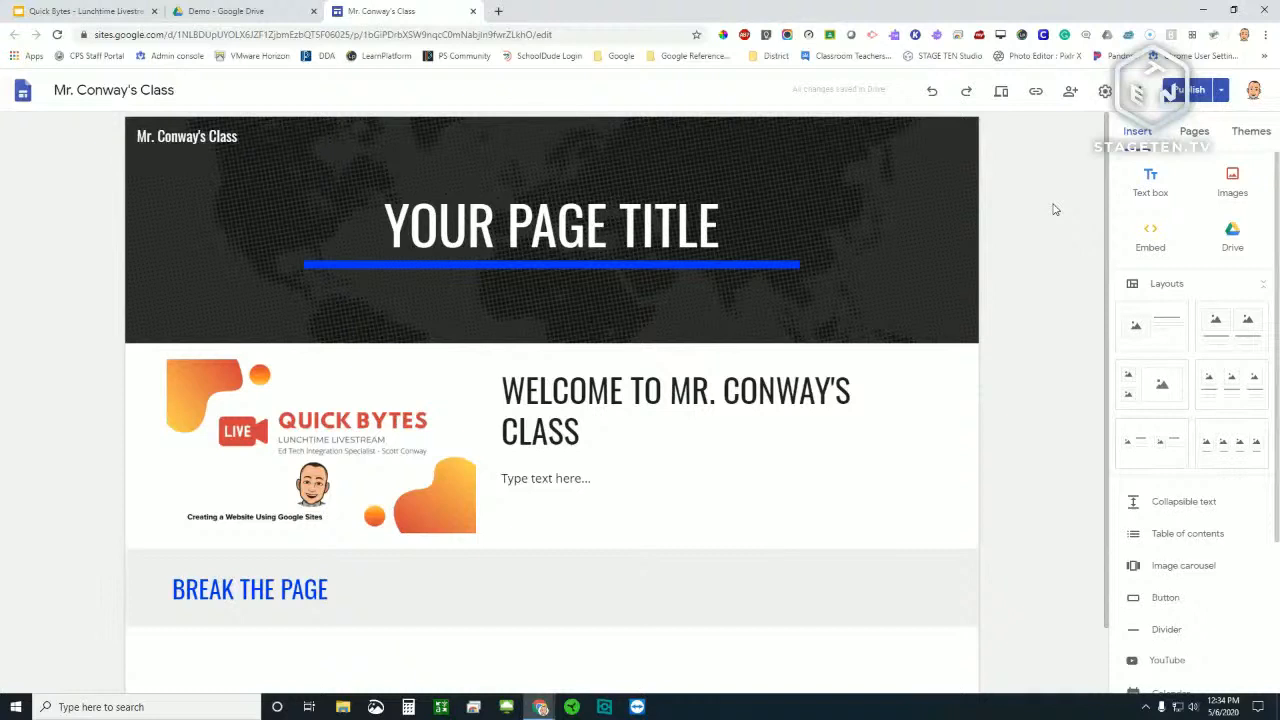
Add a new page named Second Page to the site
click(1192, 133)
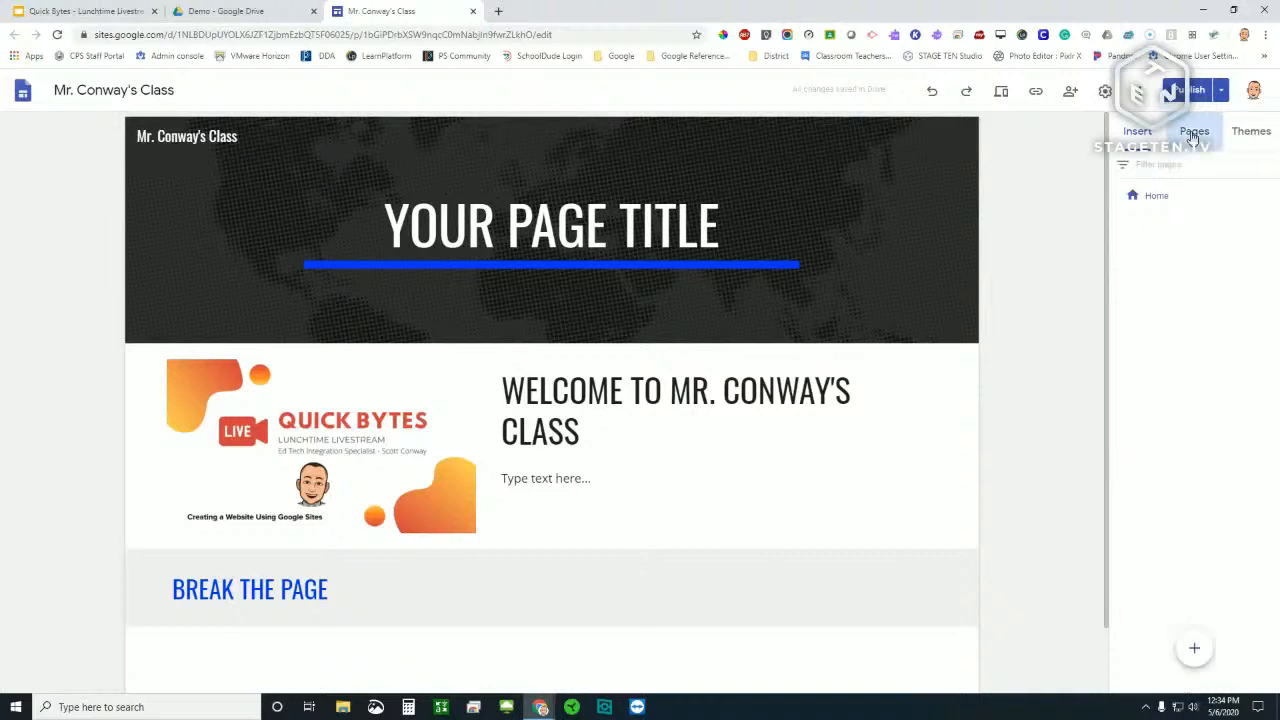
click(1160, 205)
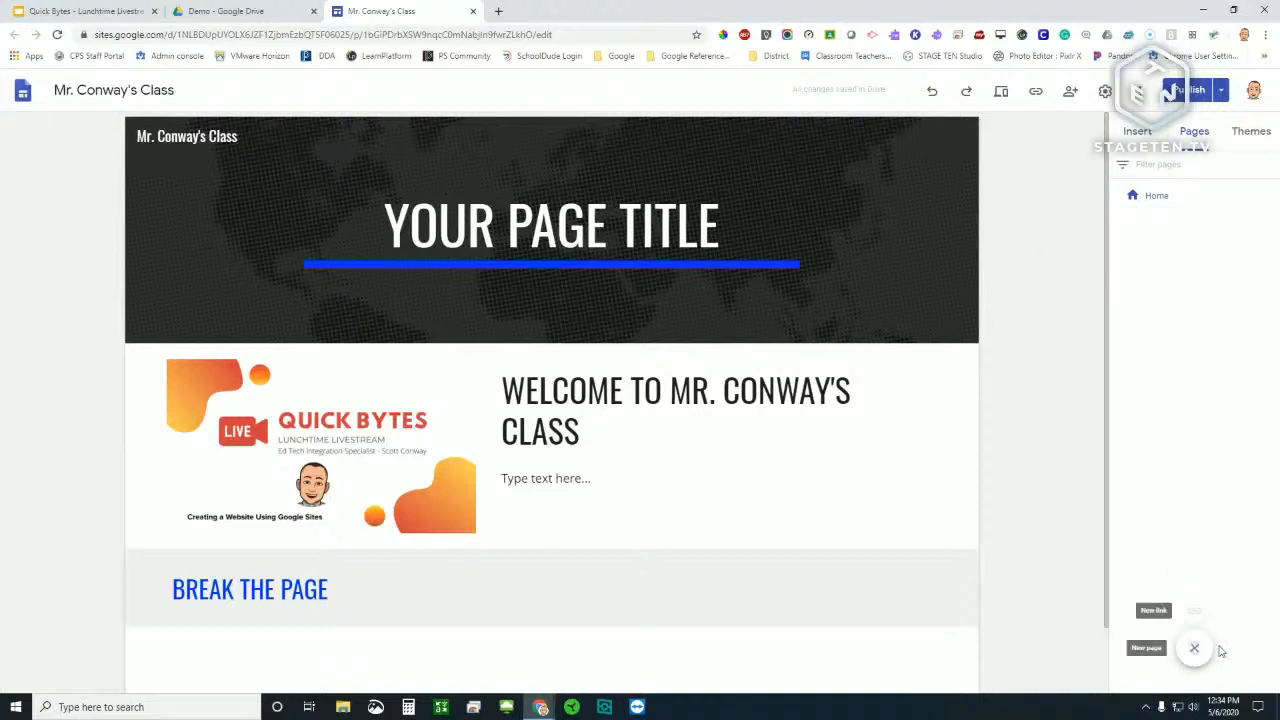
click(1194, 650)
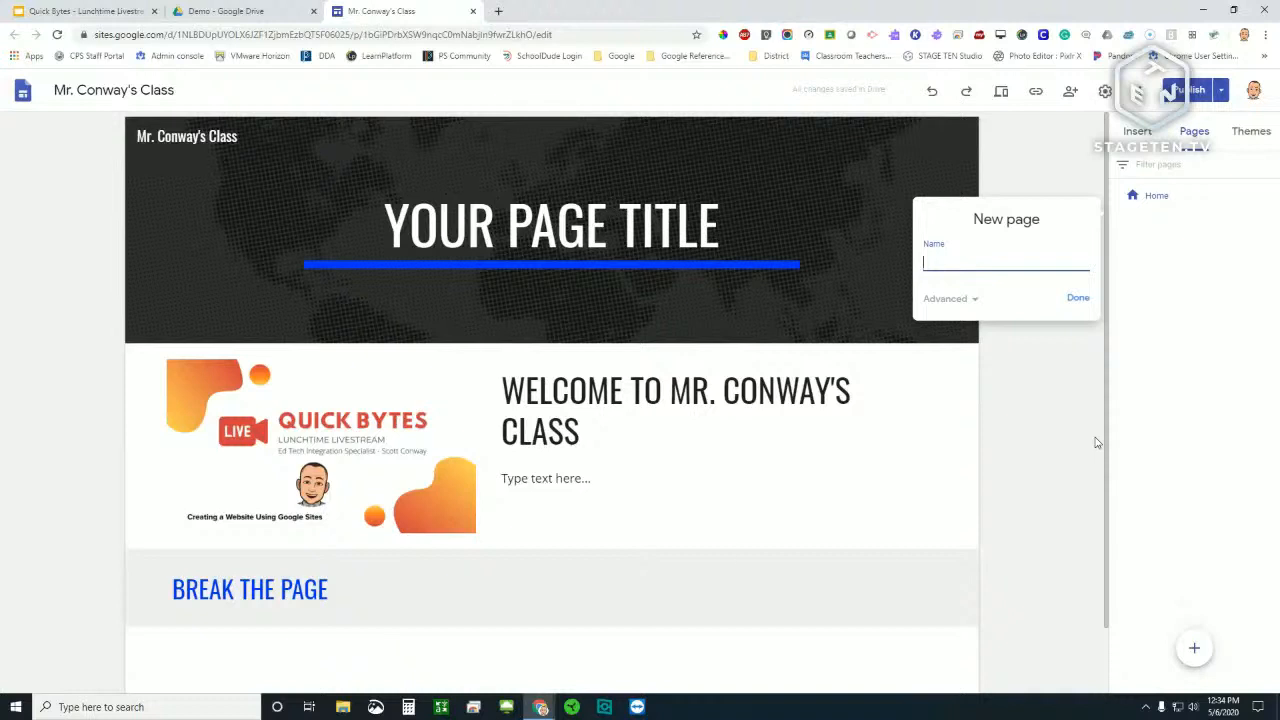
text(Second Page)
click(1074, 300)
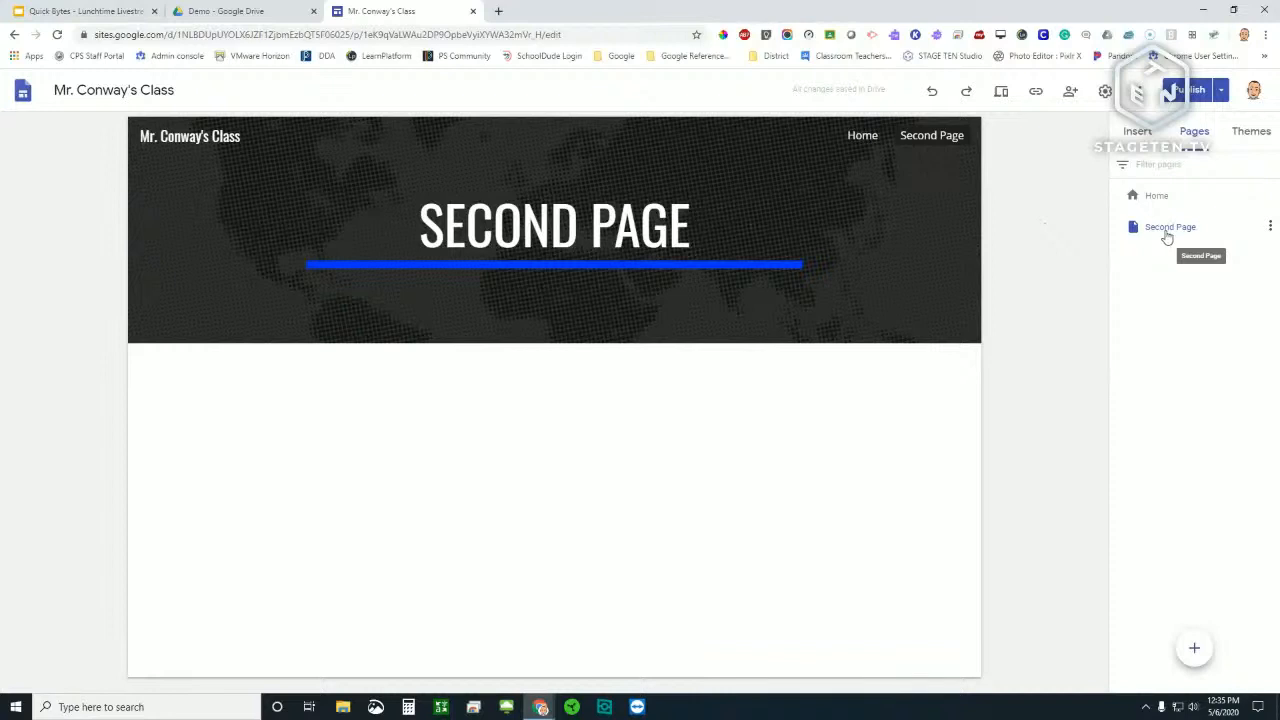
Examine the page options available for Second Page
click(1268, 228)
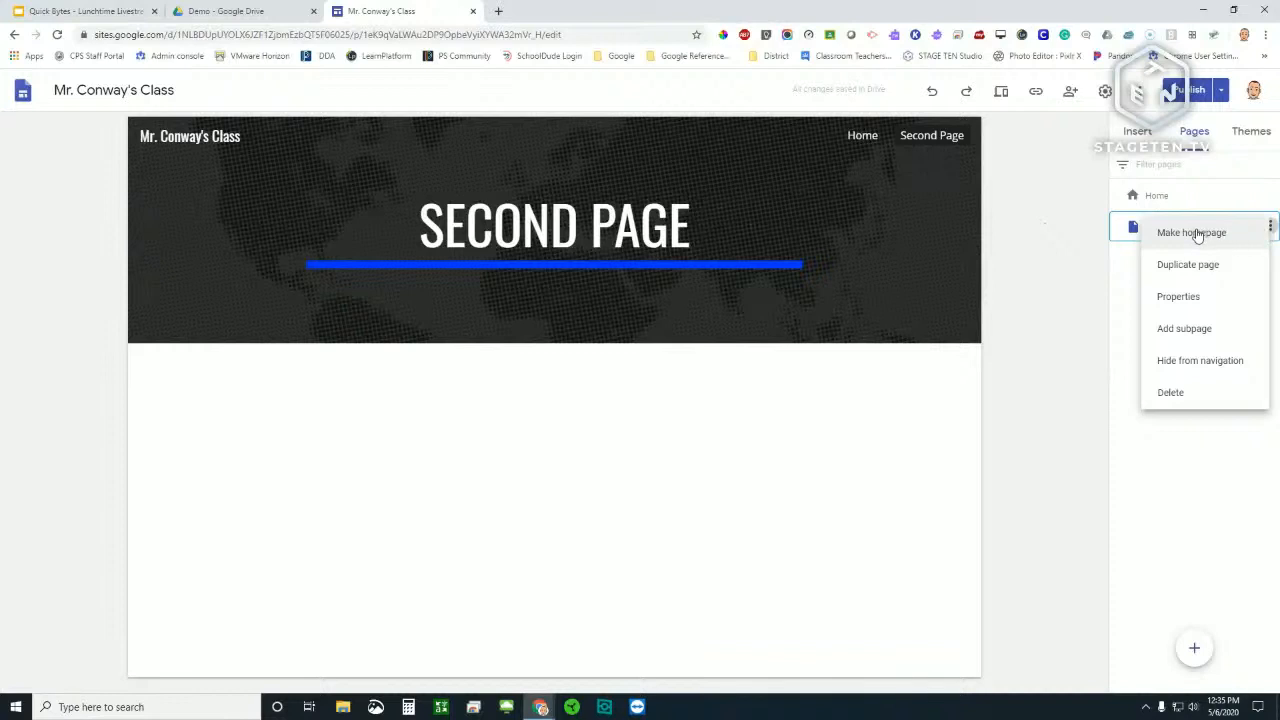
click(1165, 456)
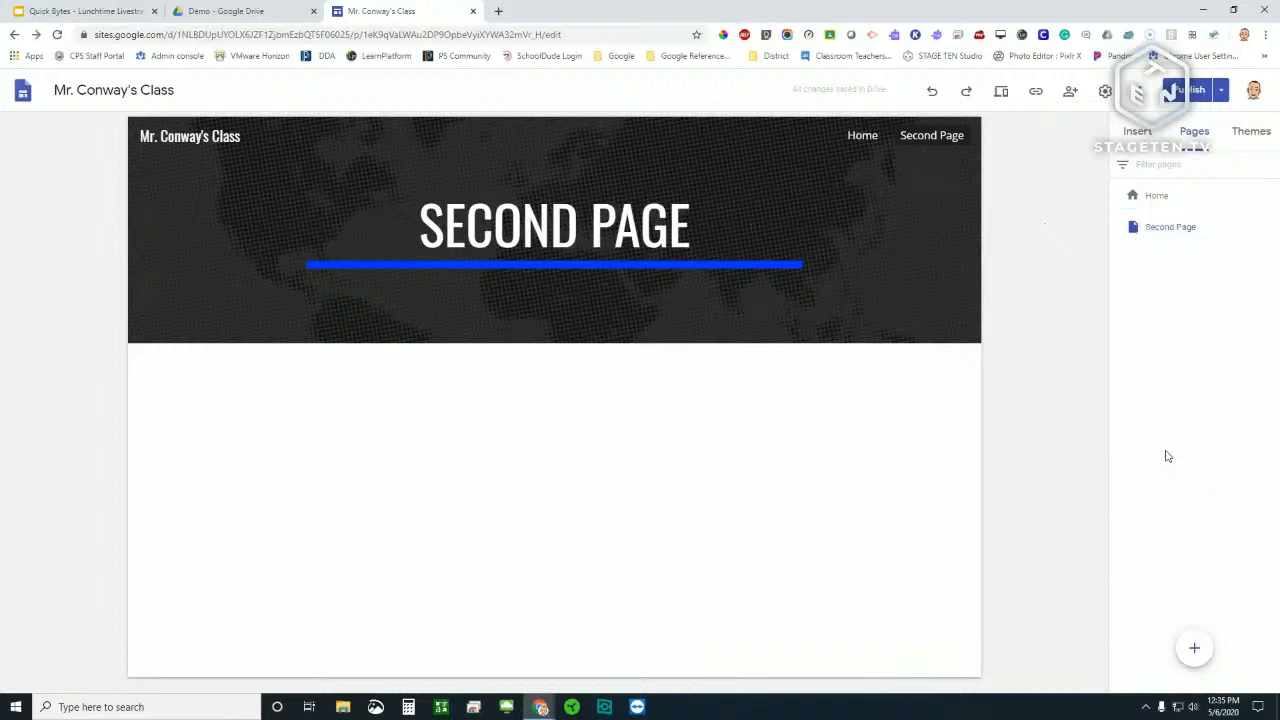
click(1165, 236)
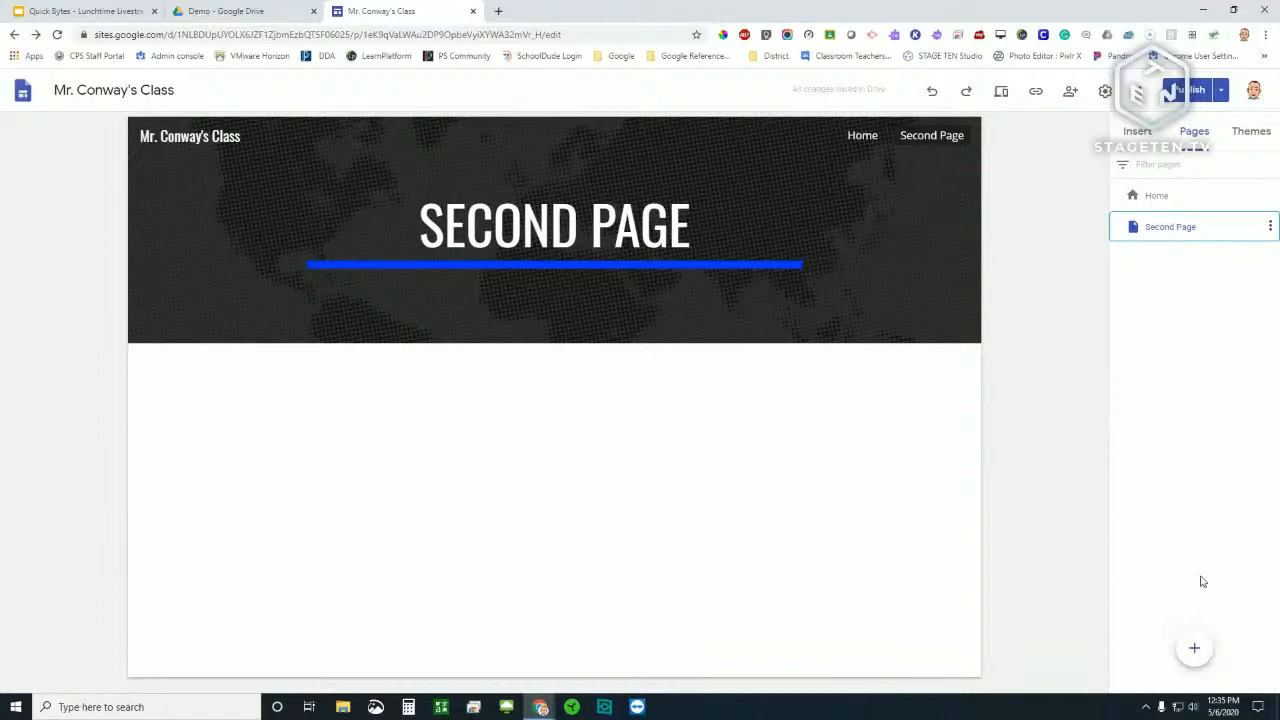
Add a page named Third Page and nest it as a subpage under Second Page
click(1196, 650)
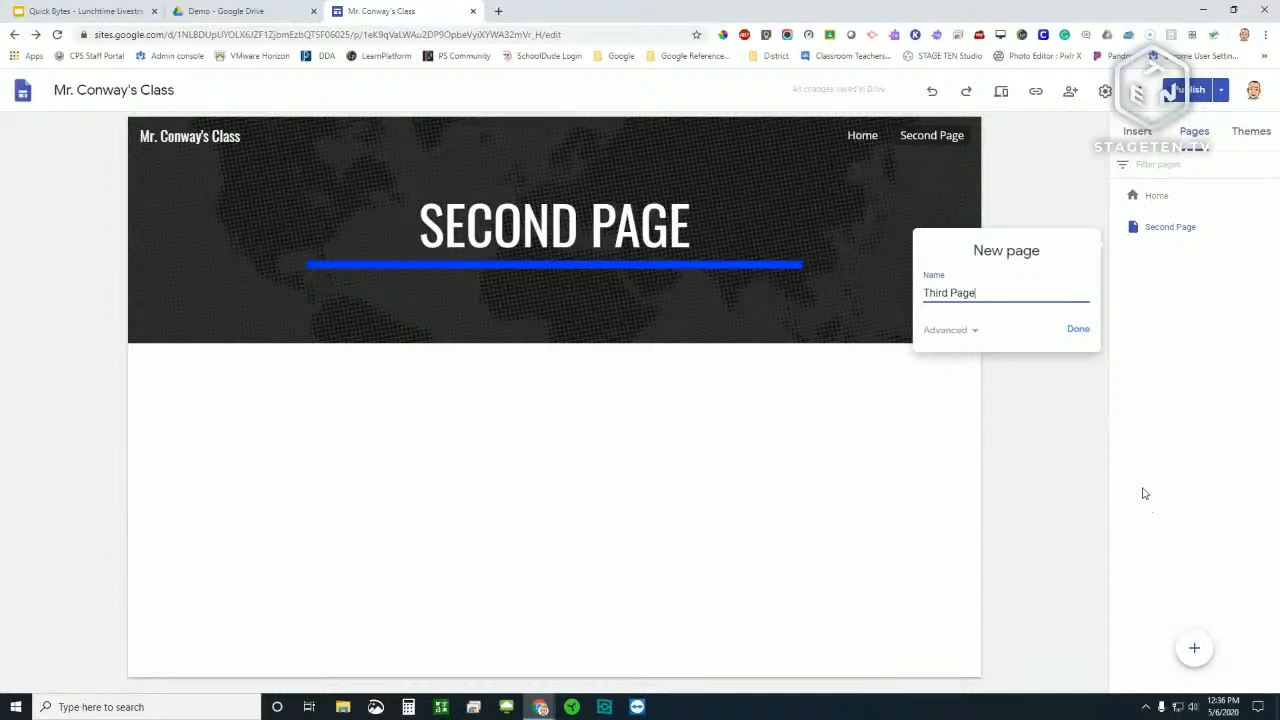
click(1075, 329)
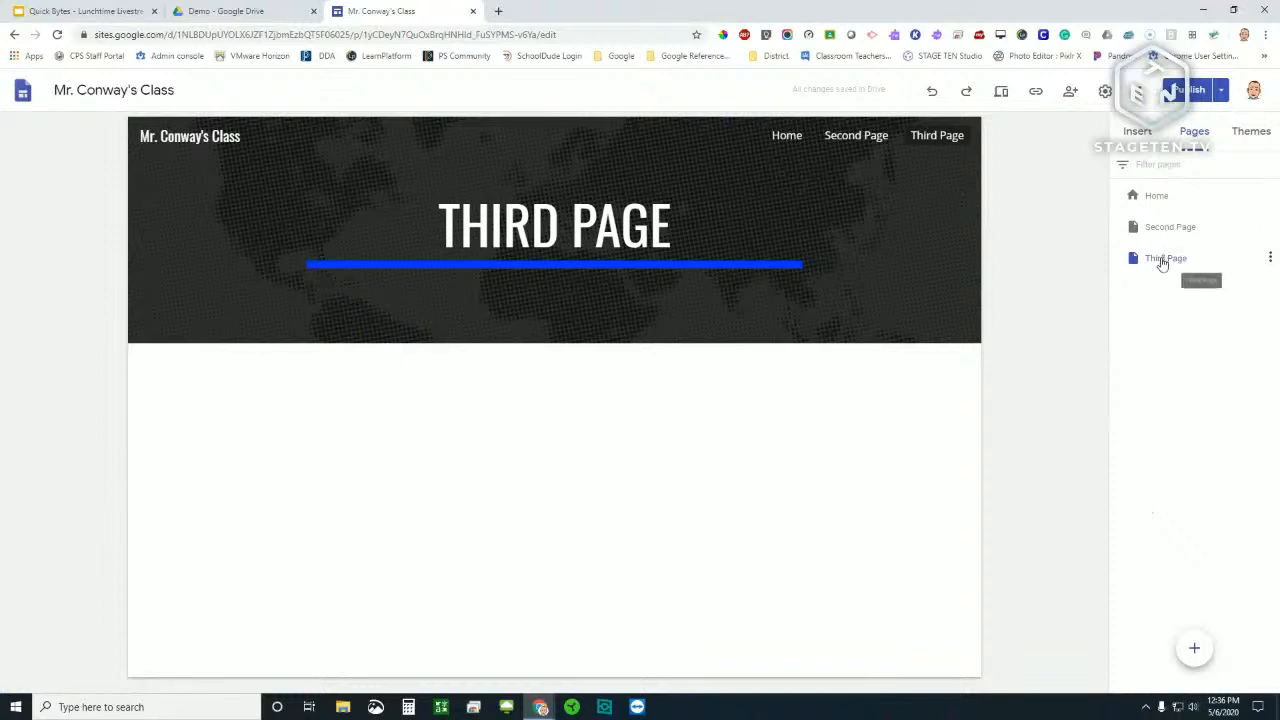
drag(1163, 261, 1178, 231)
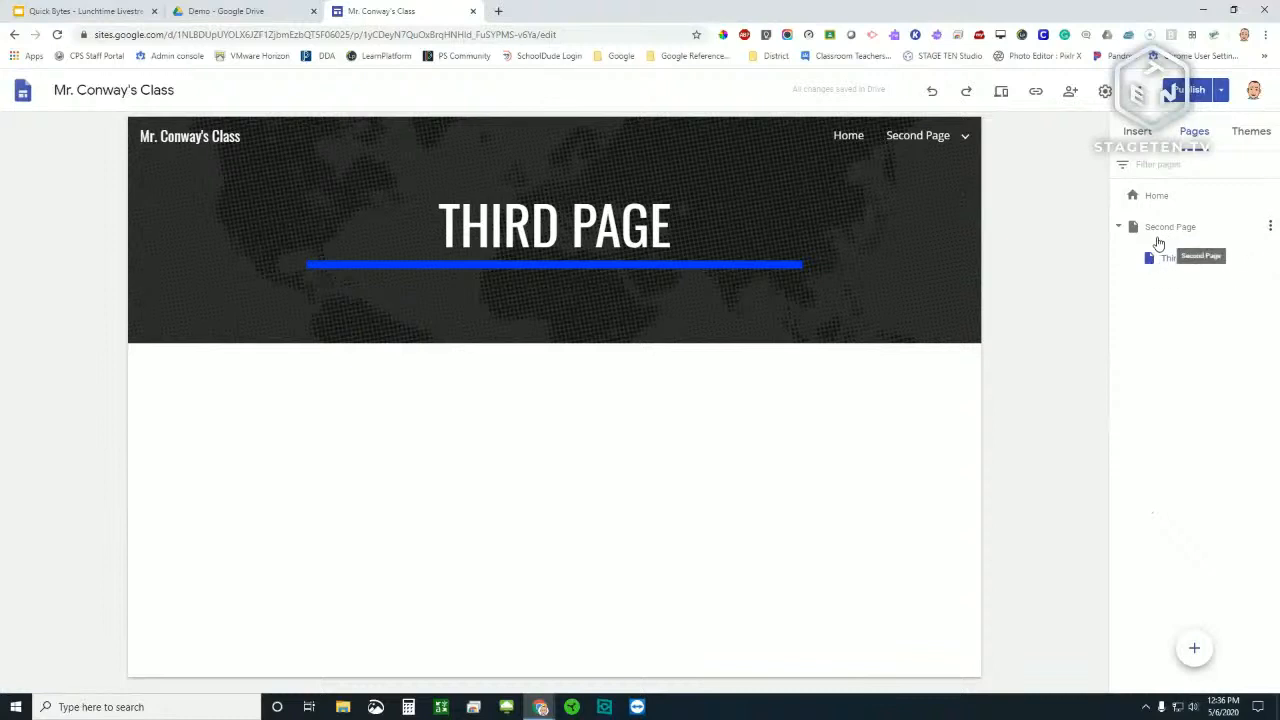
click(955, 137)
mouse_move(971, 148)
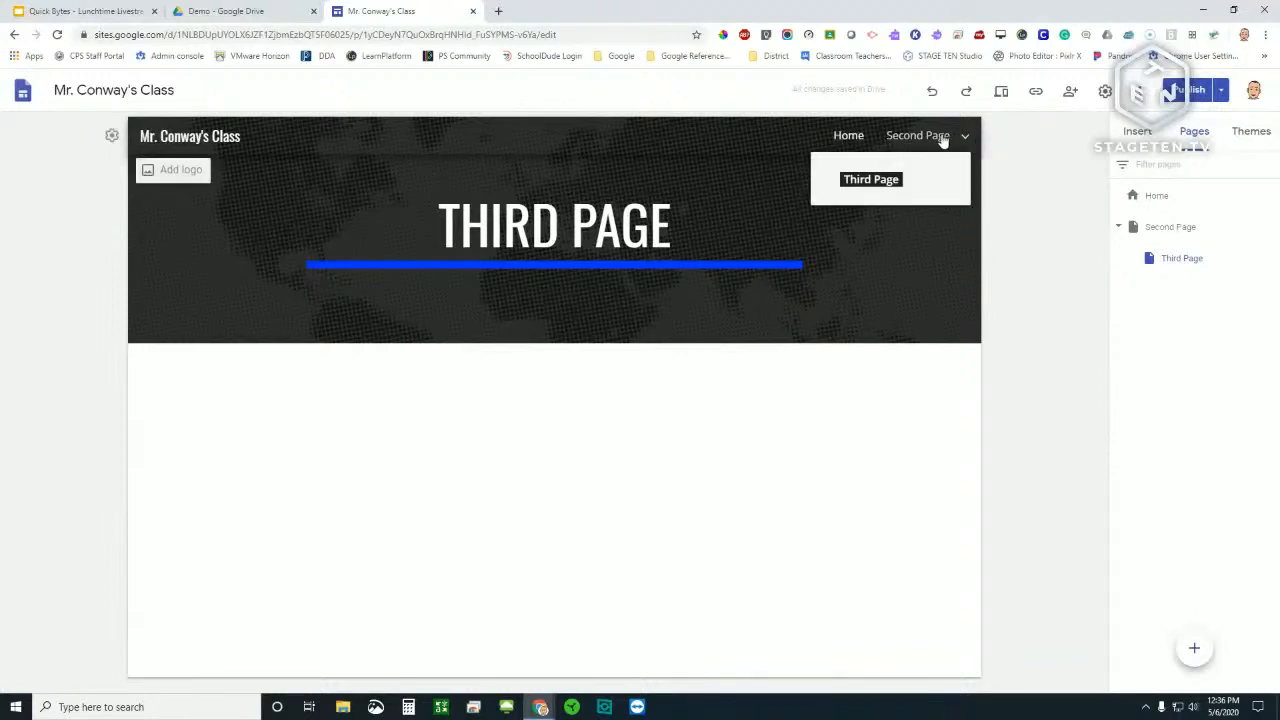
mouse_move(909, 137)
Add a new top-level page named Fourth Page to the site
click(1196, 651)
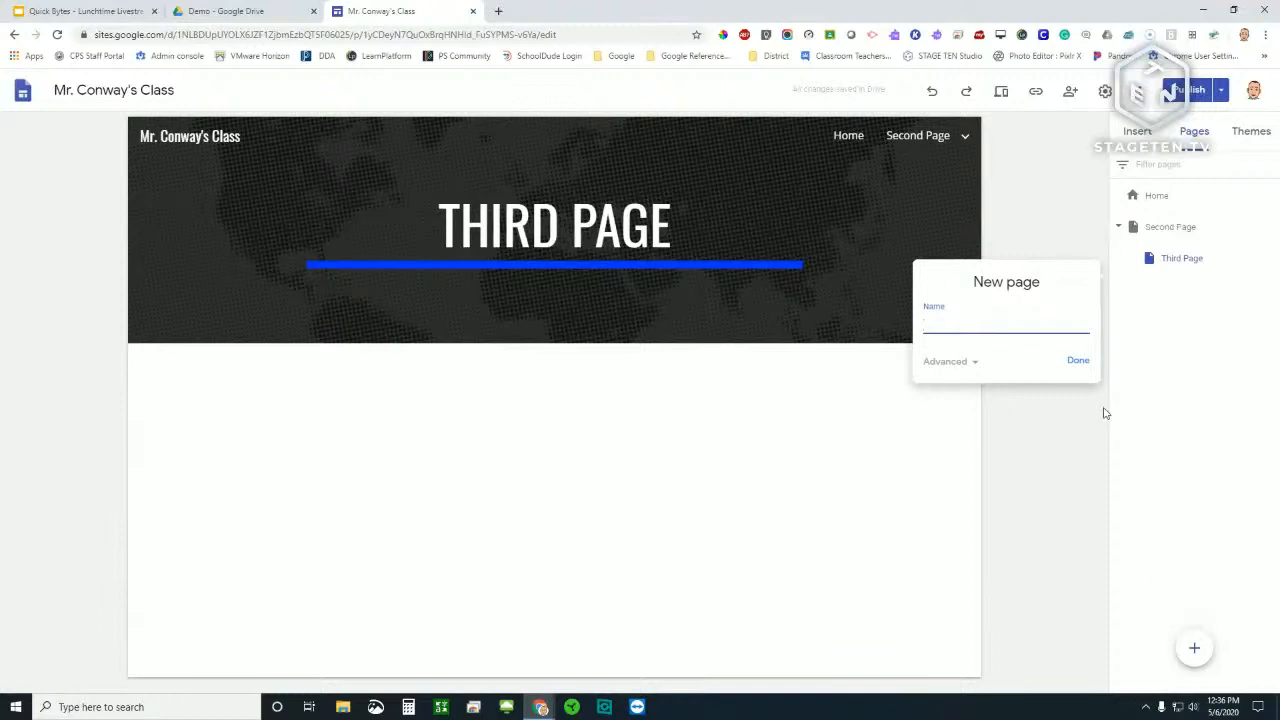
click(1212, 377)
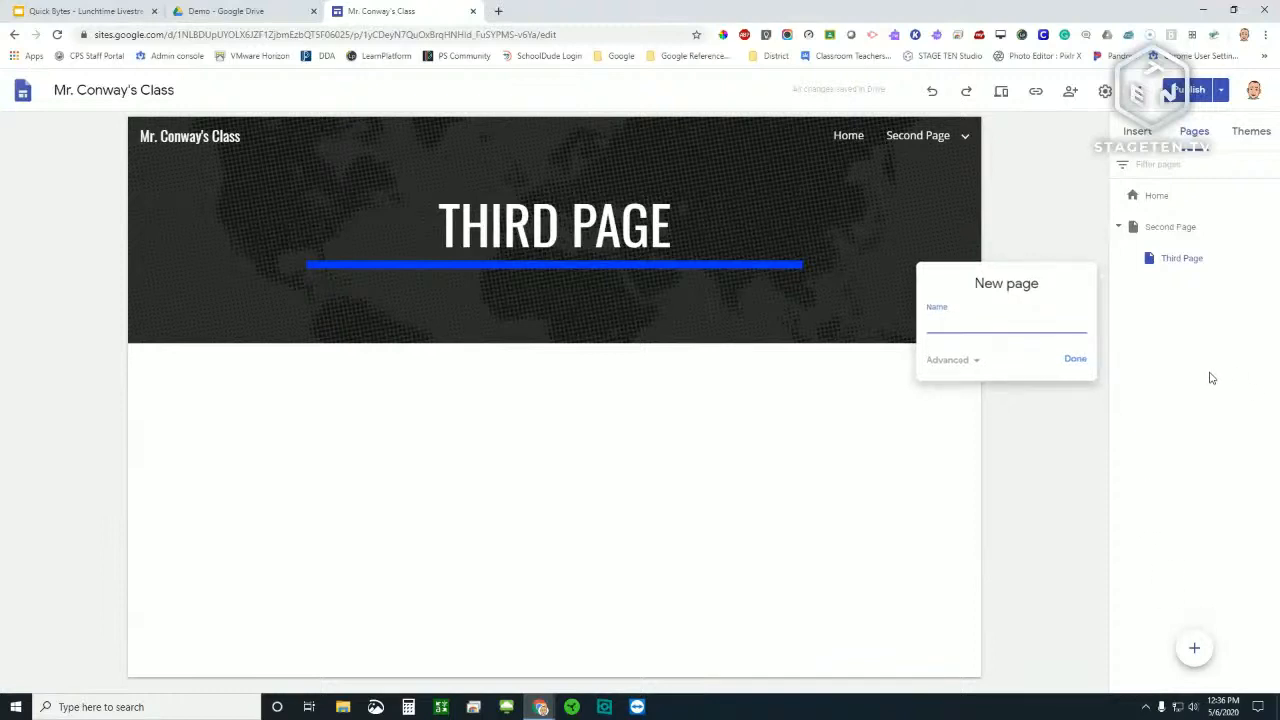
double_click(1167, 232)
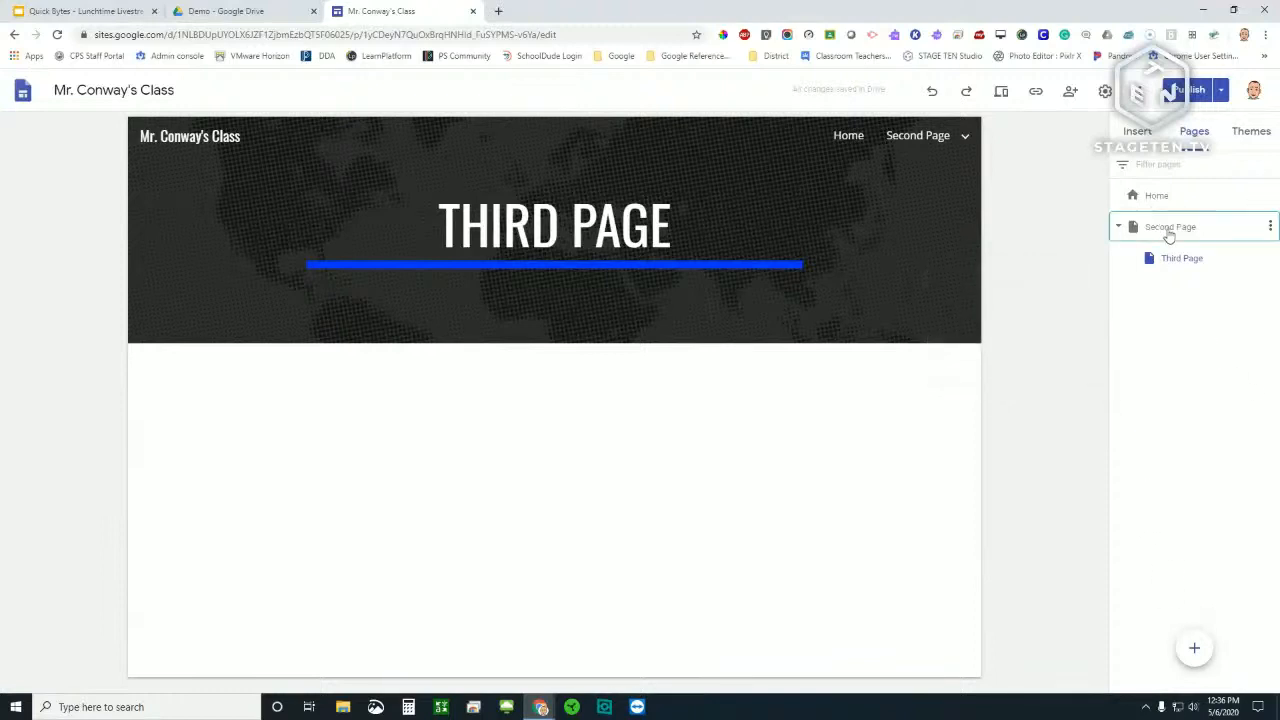
click(1194, 648)
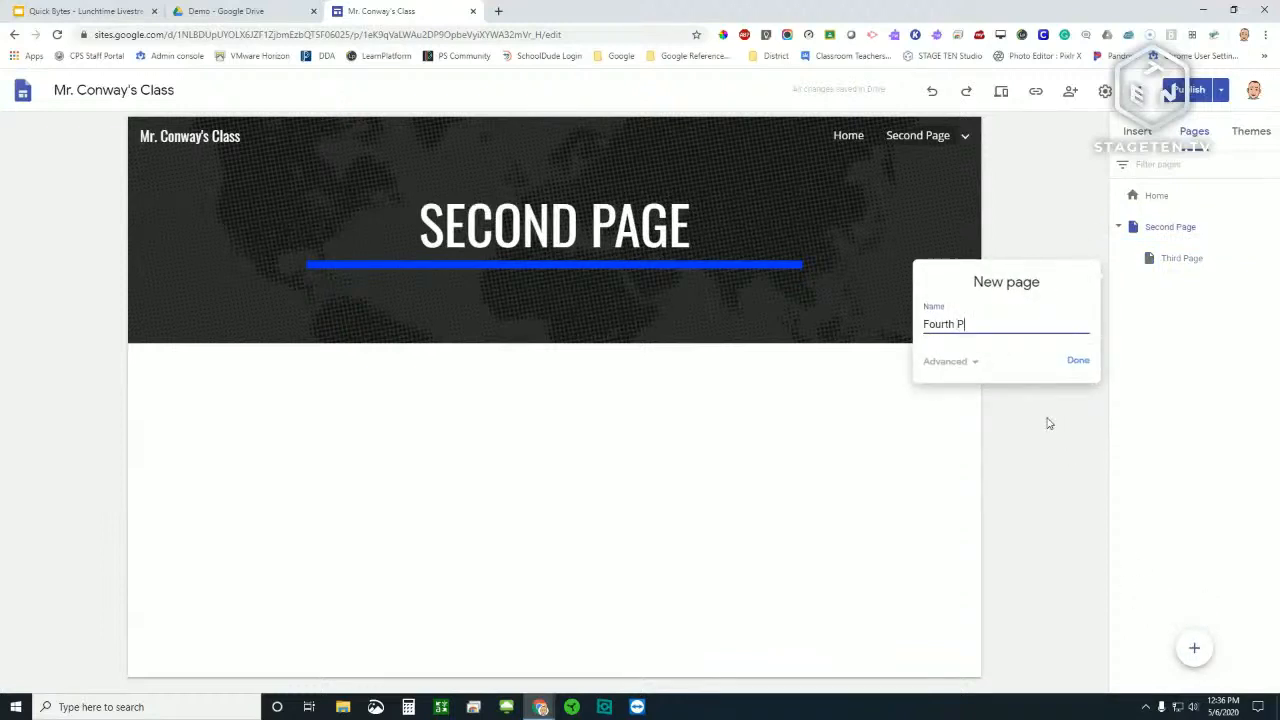
click(1076, 361)
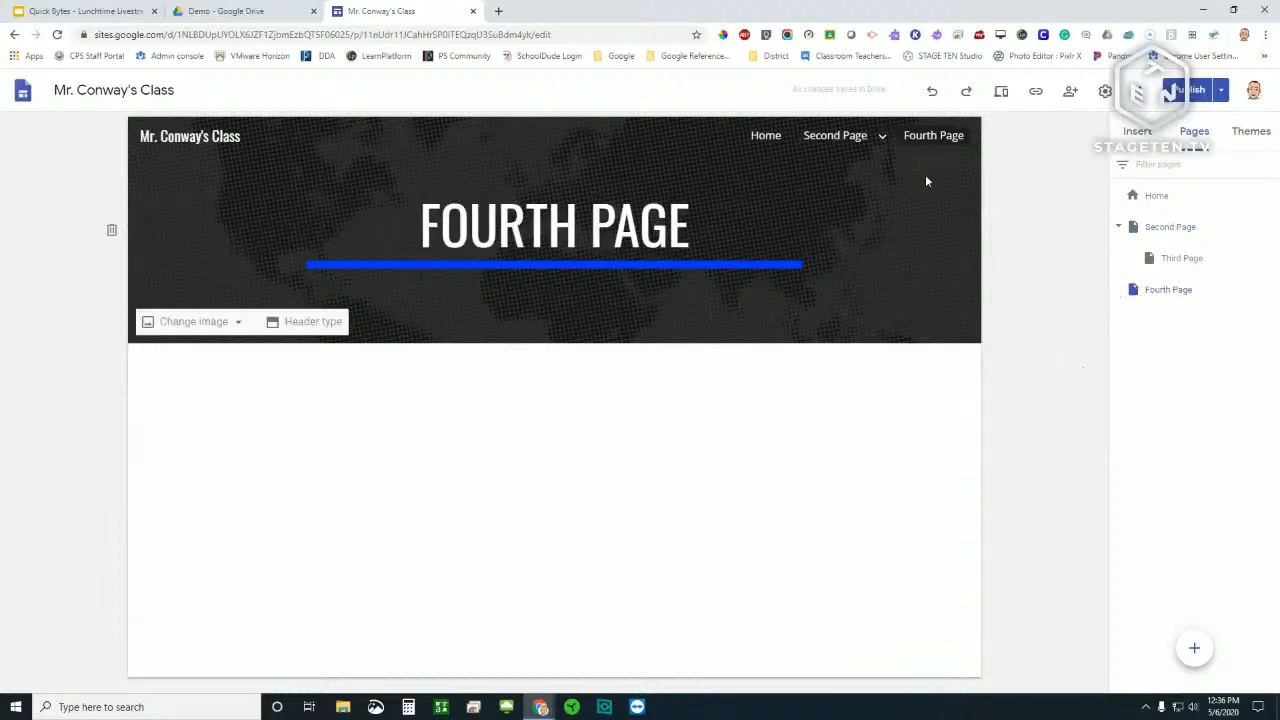
Test the site navigation by switching between Third Page and Fourth Page, including the subpage entry under Second Page
mouse_move(872, 137)
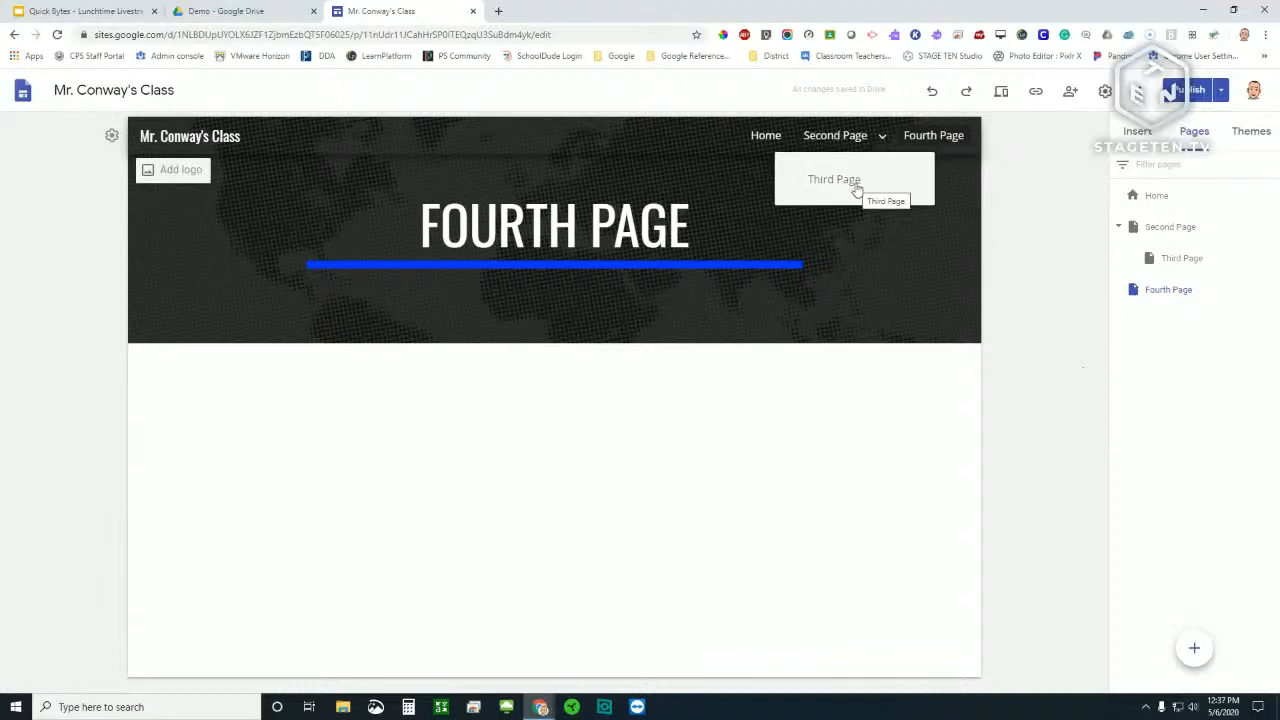
click(857, 186)
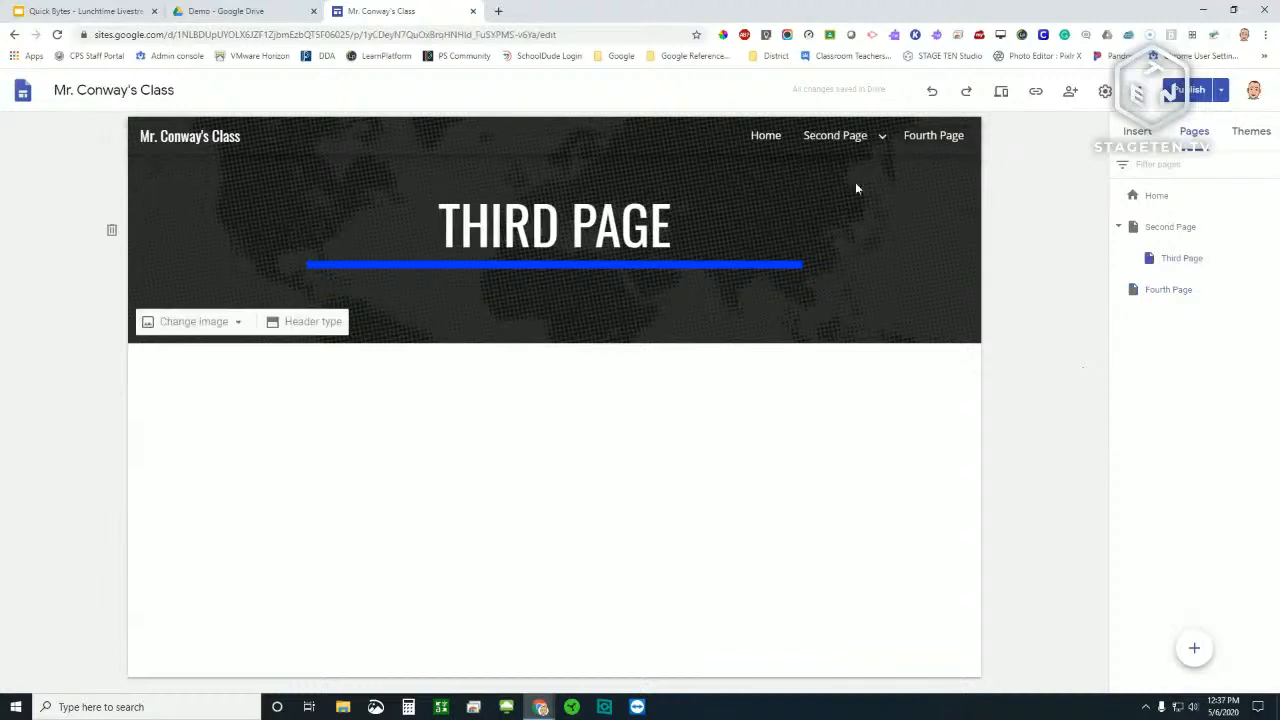
click(919, 149)
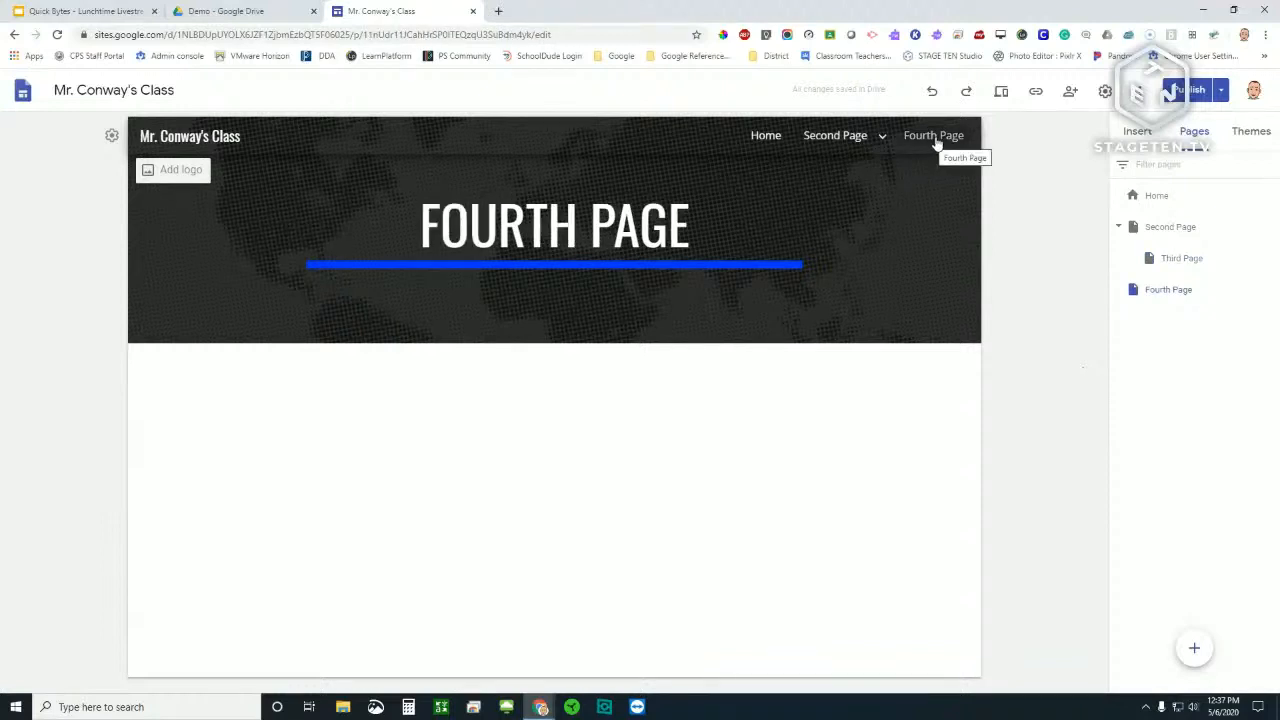
mouse_move(840, 145)
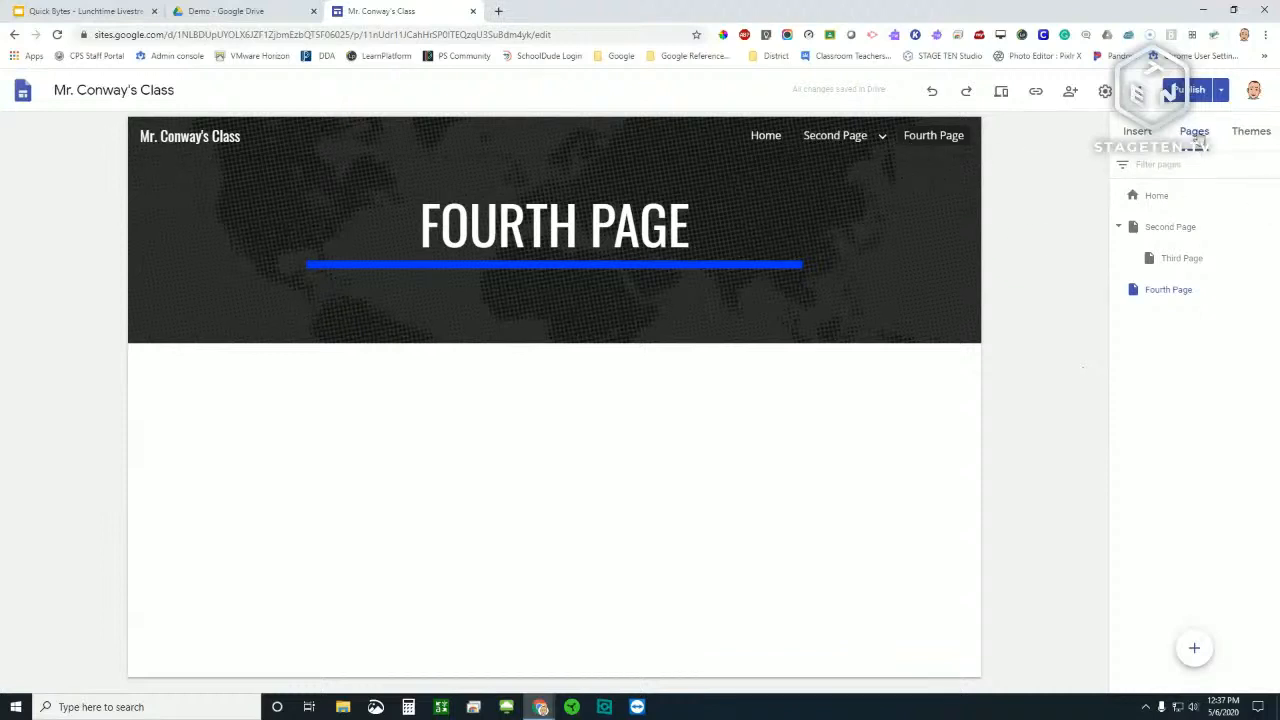
click(1172, 262)
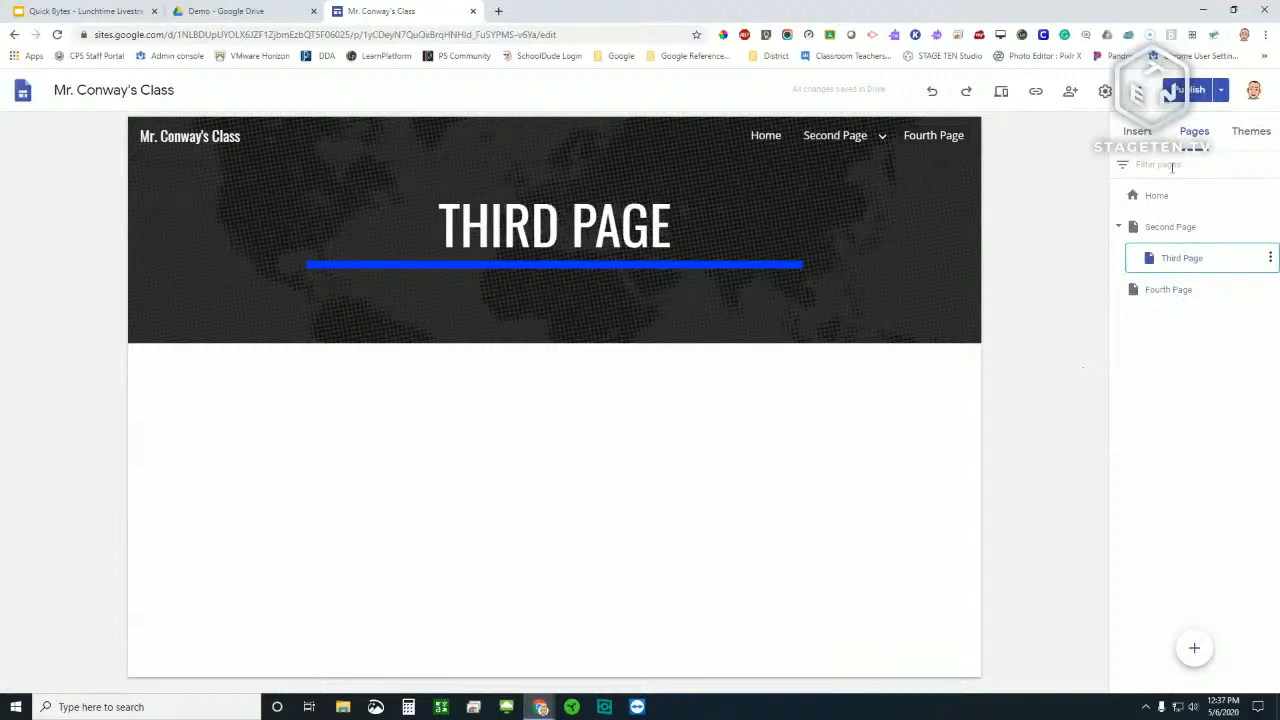
click(1140, 135)
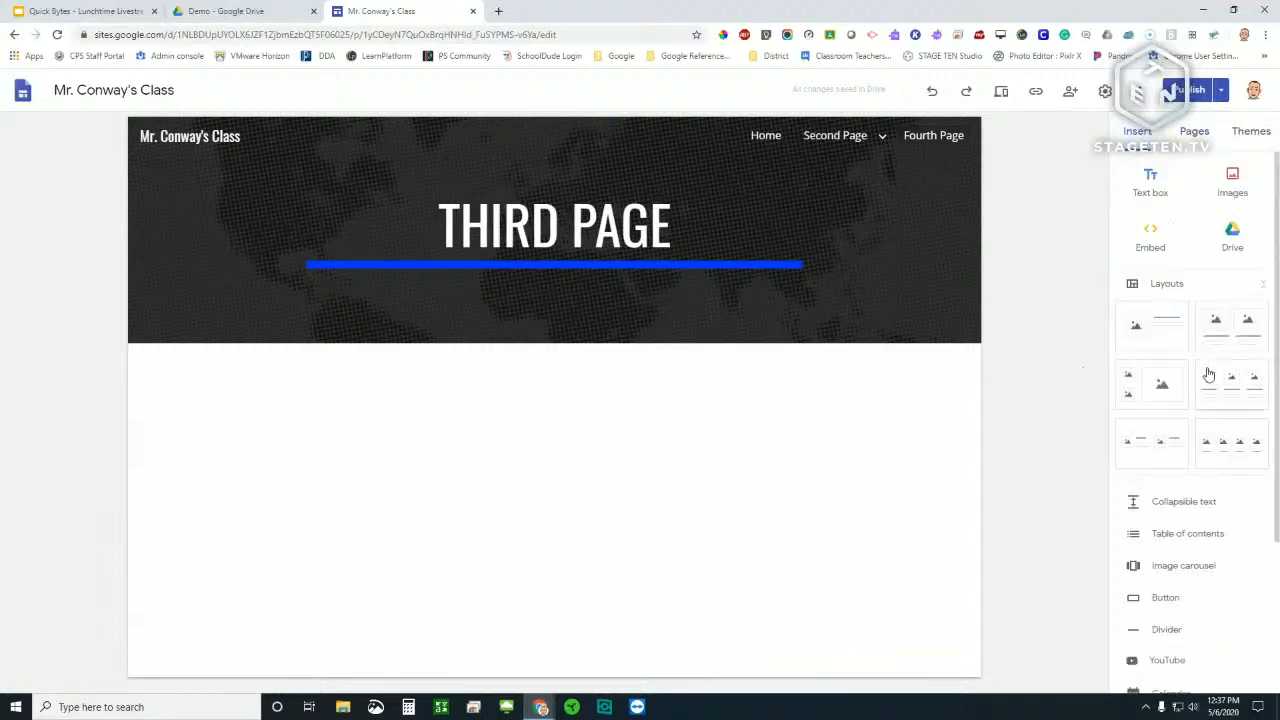
click(922, 140)
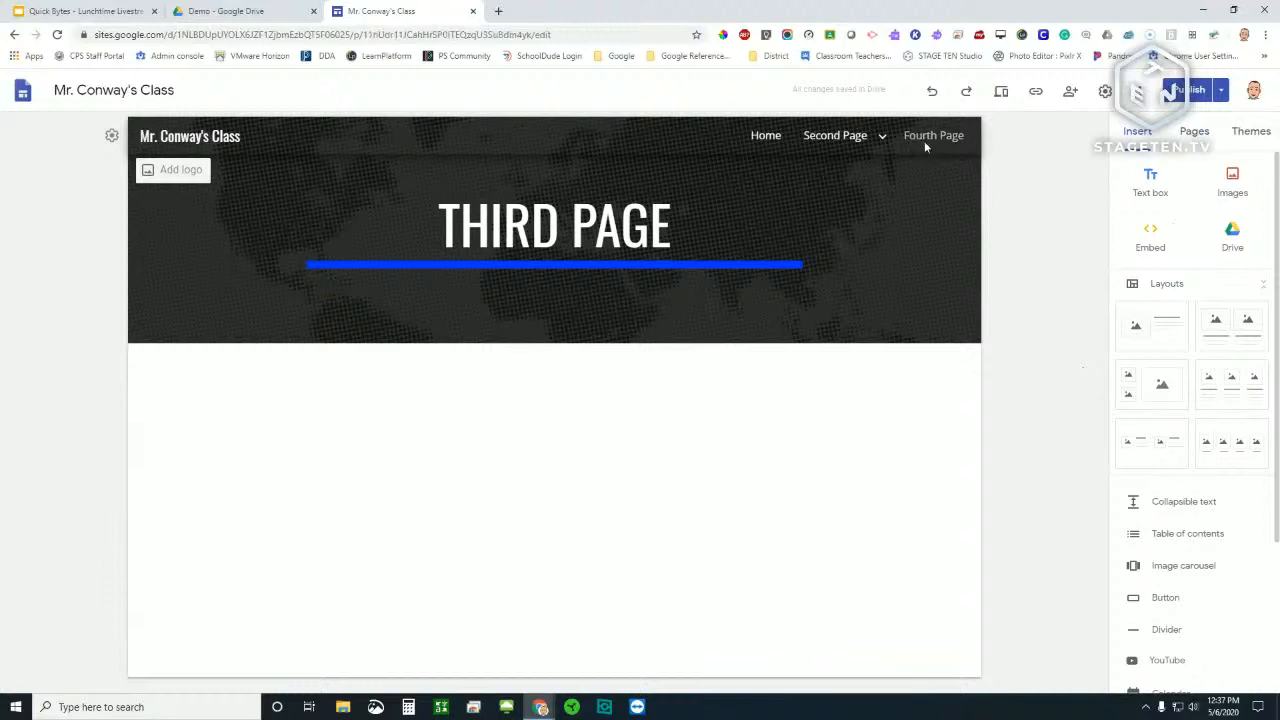
click(848, 140)
mouse_move(850, 146)
click(850, 181)
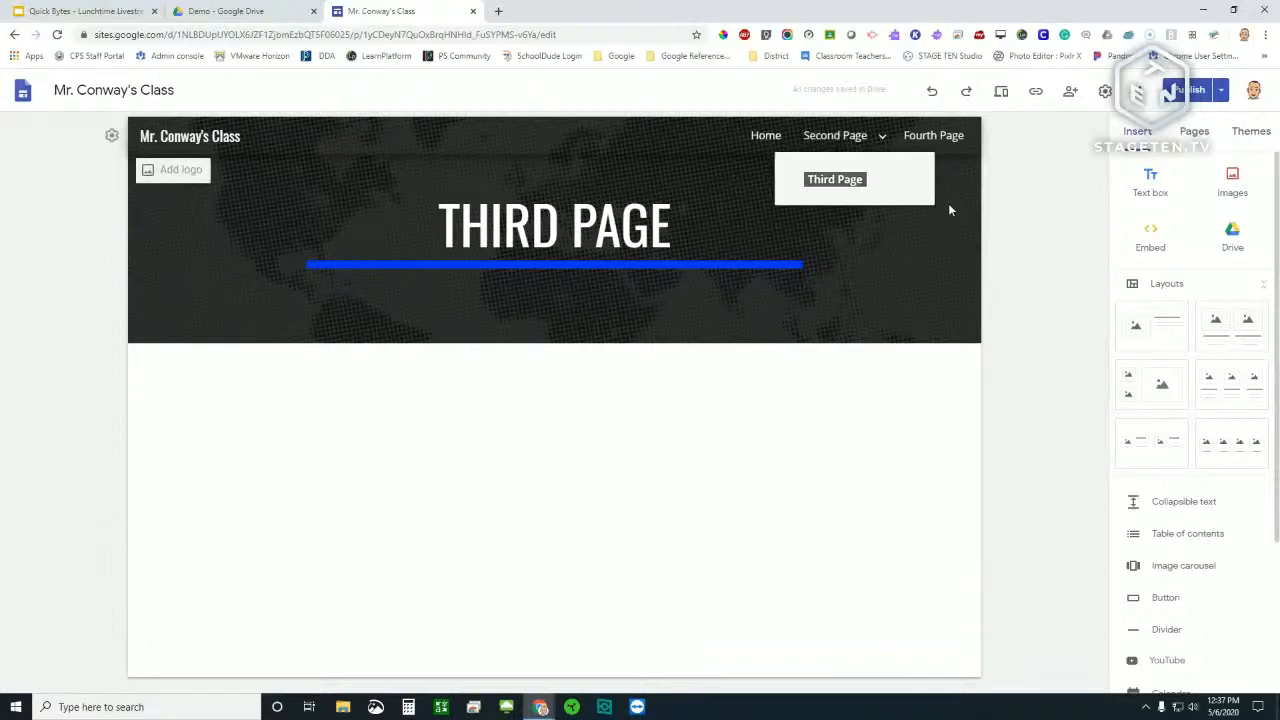
Set the site's navigation mode to Side and view the page list in the site's side navigation
click(1105, 91)
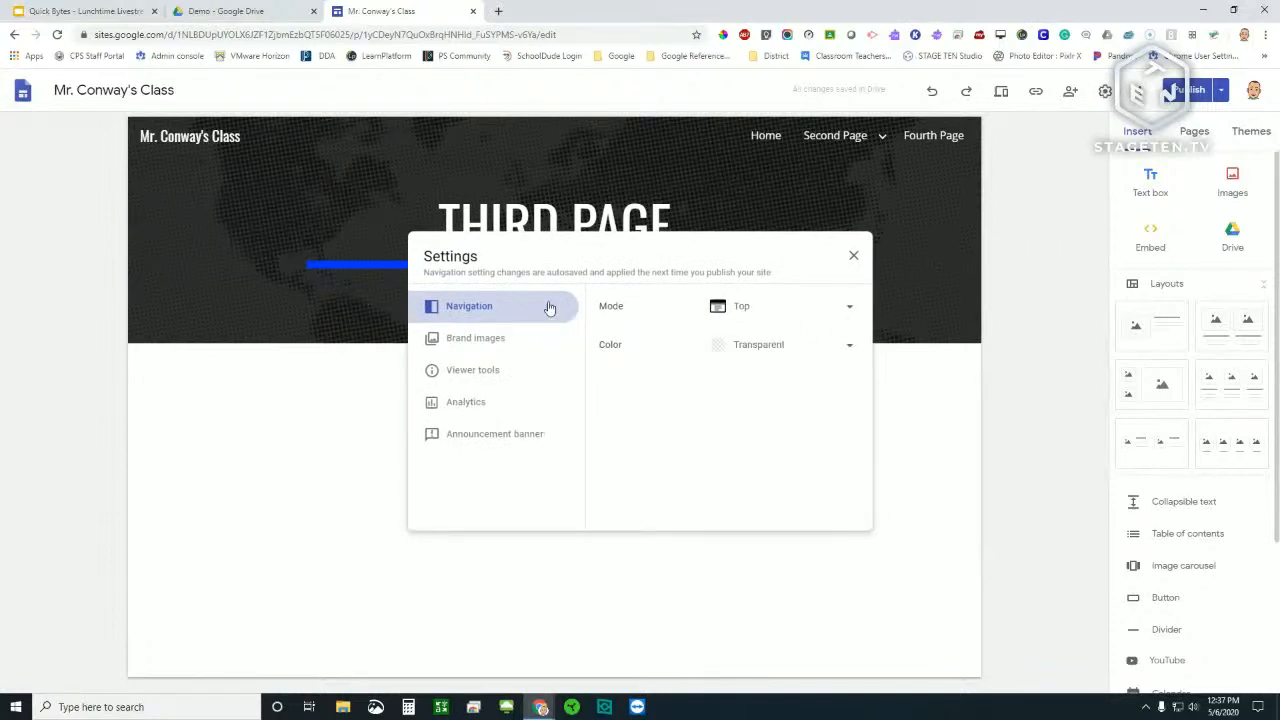
click(757, 310)
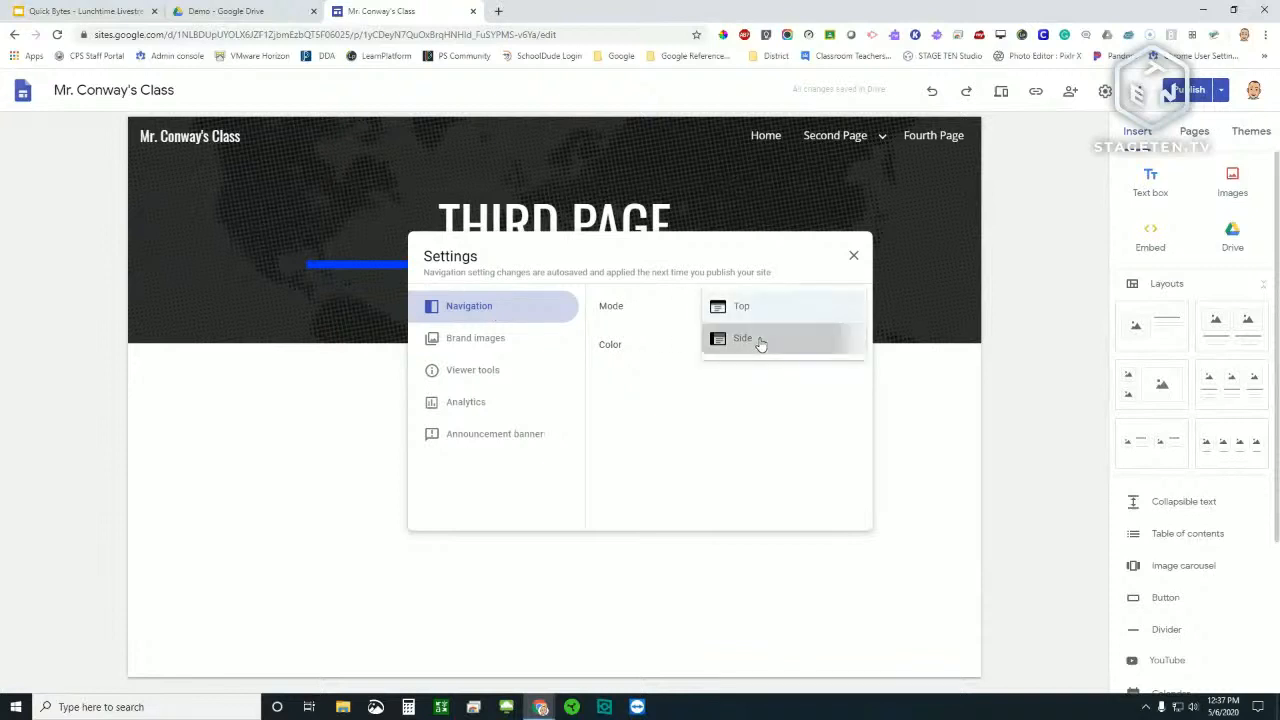
click(757, 341)
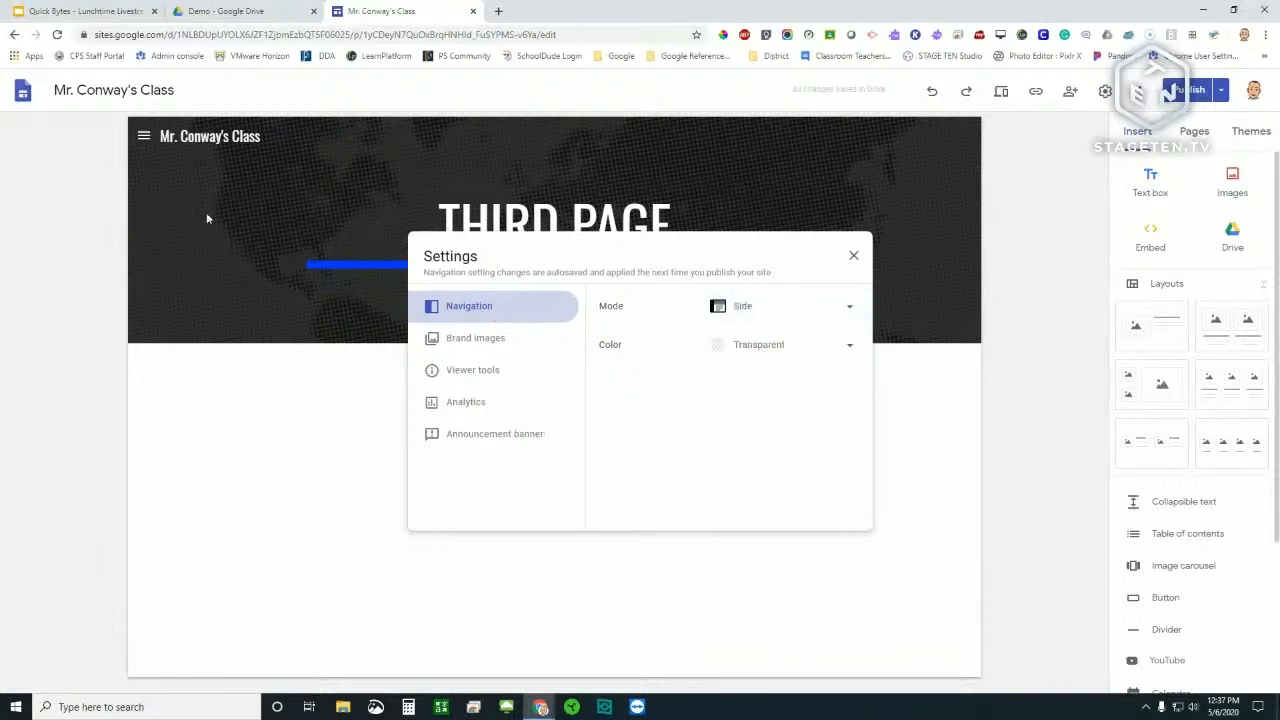
click(853, 256)
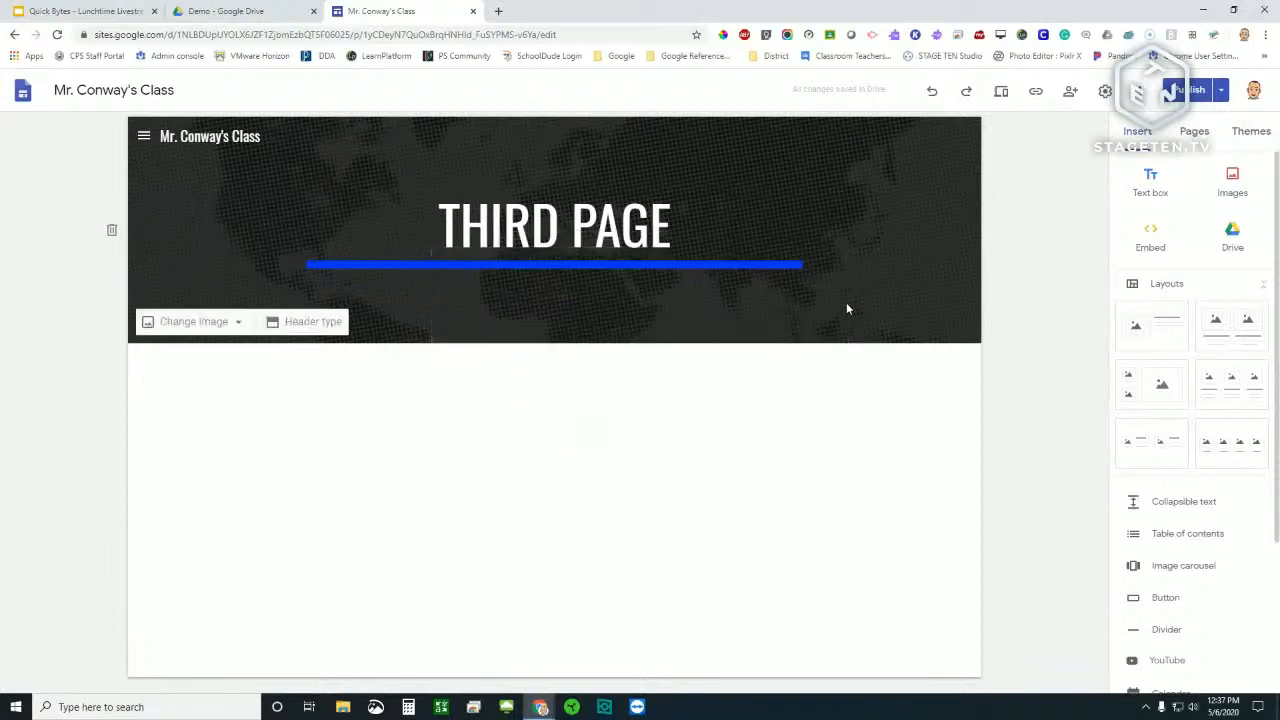
click(144, 140)
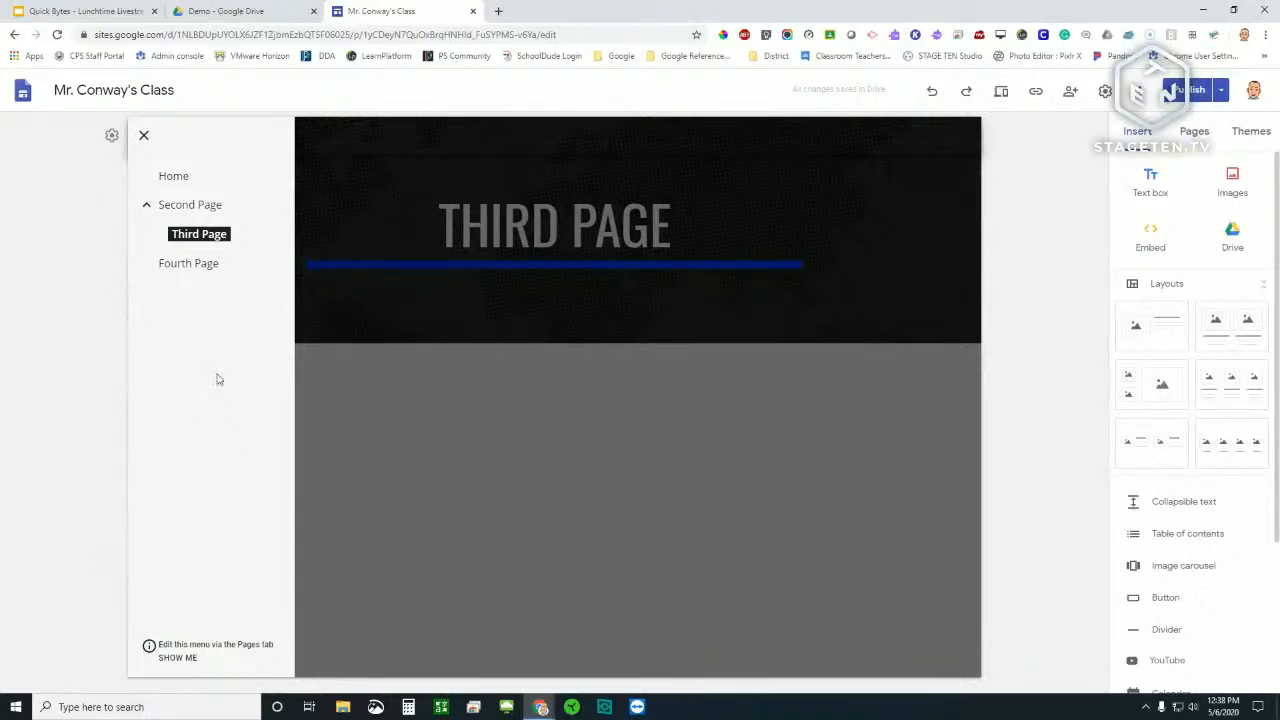
click(1047, 375)
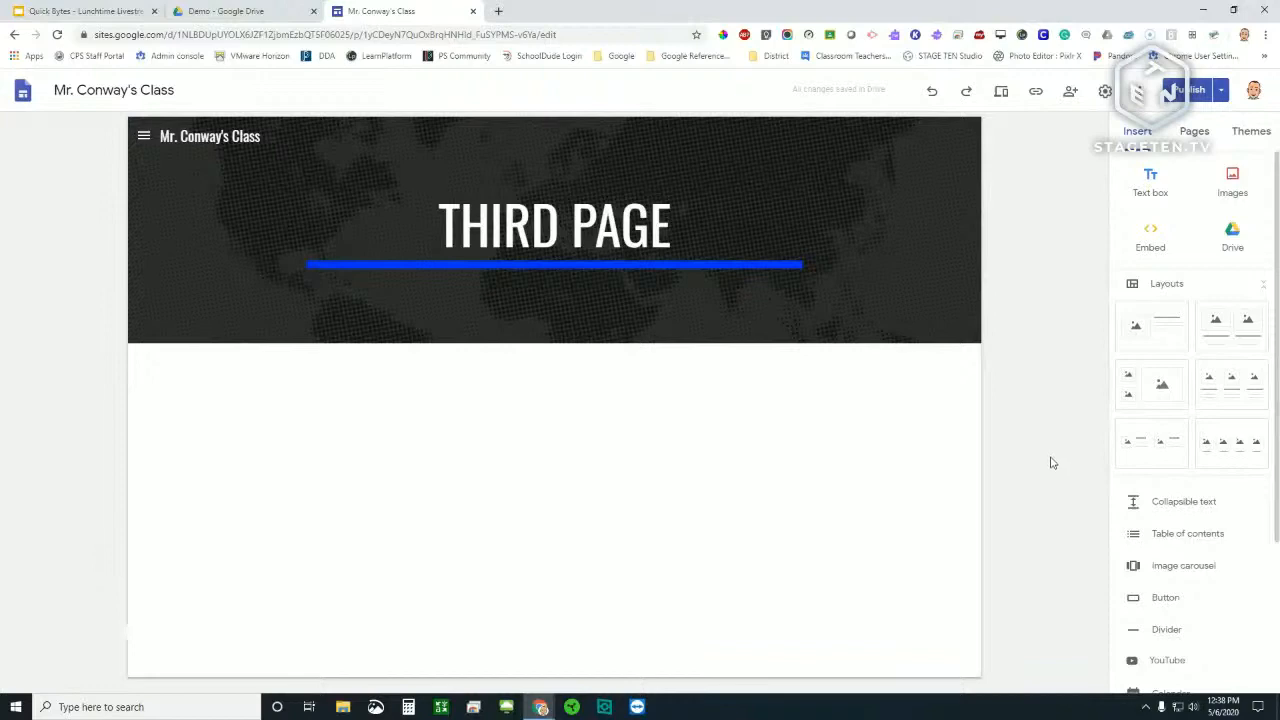
Review and publish the site's changes, then dismiss the publishing notification
click(1192, 91)
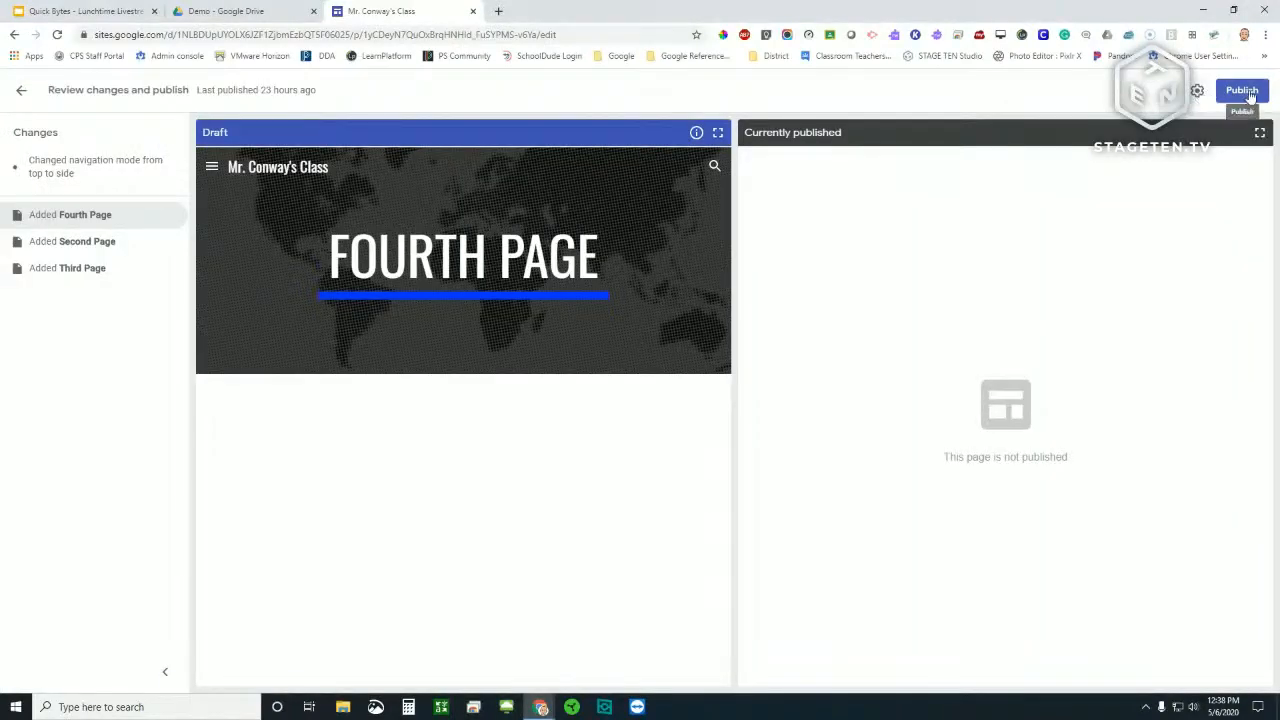
click(1240, 90)
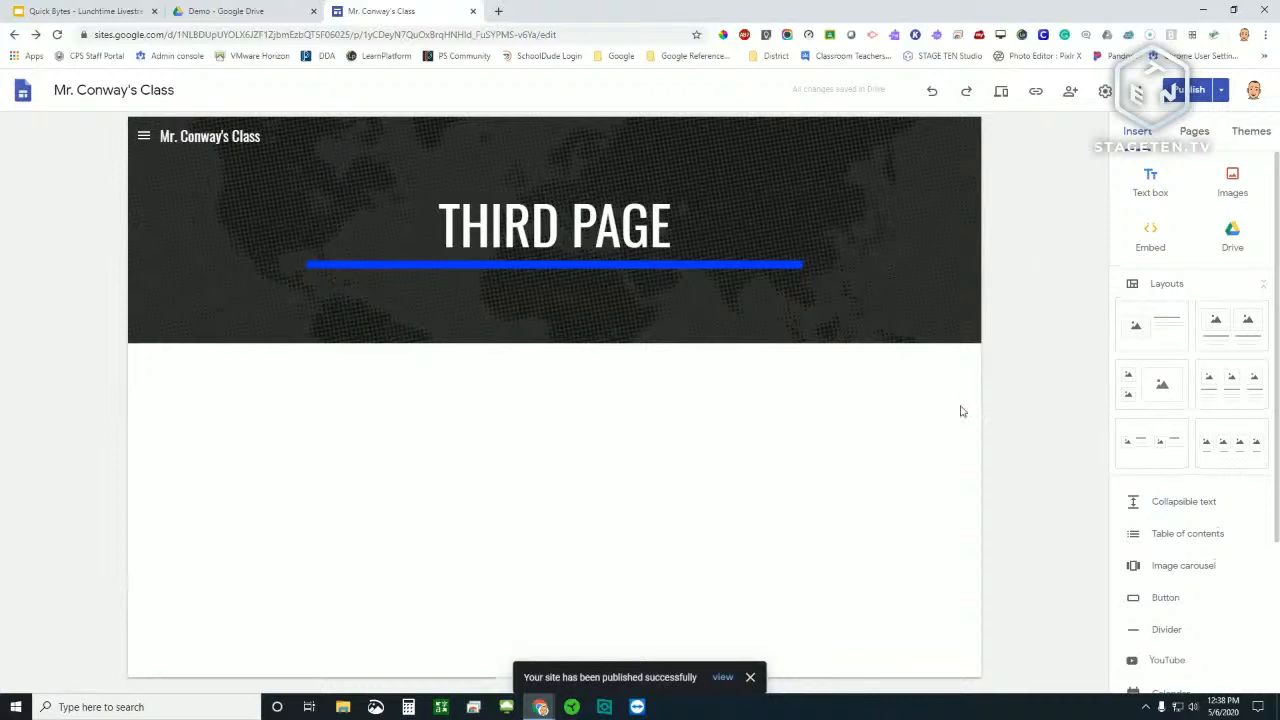
click(751, 678)
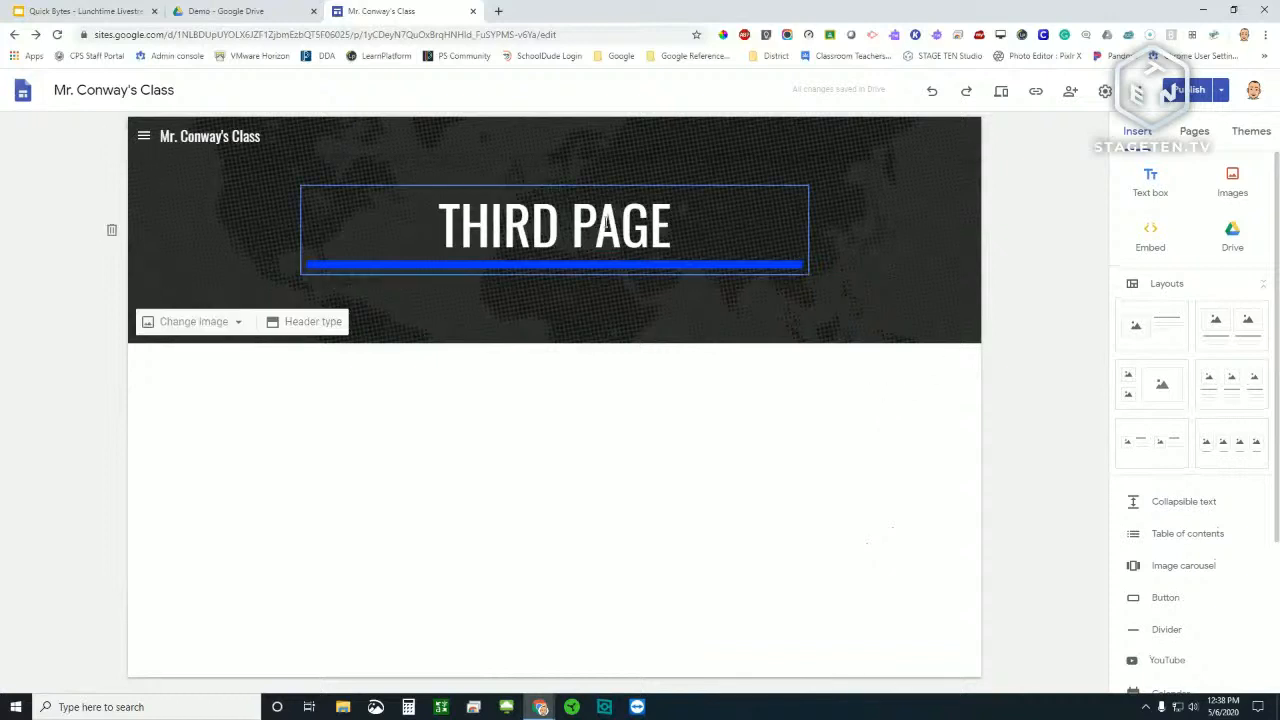
Preview the site in tablet view and use its navigation sidebar to go to the Home page
click(1005, 100)
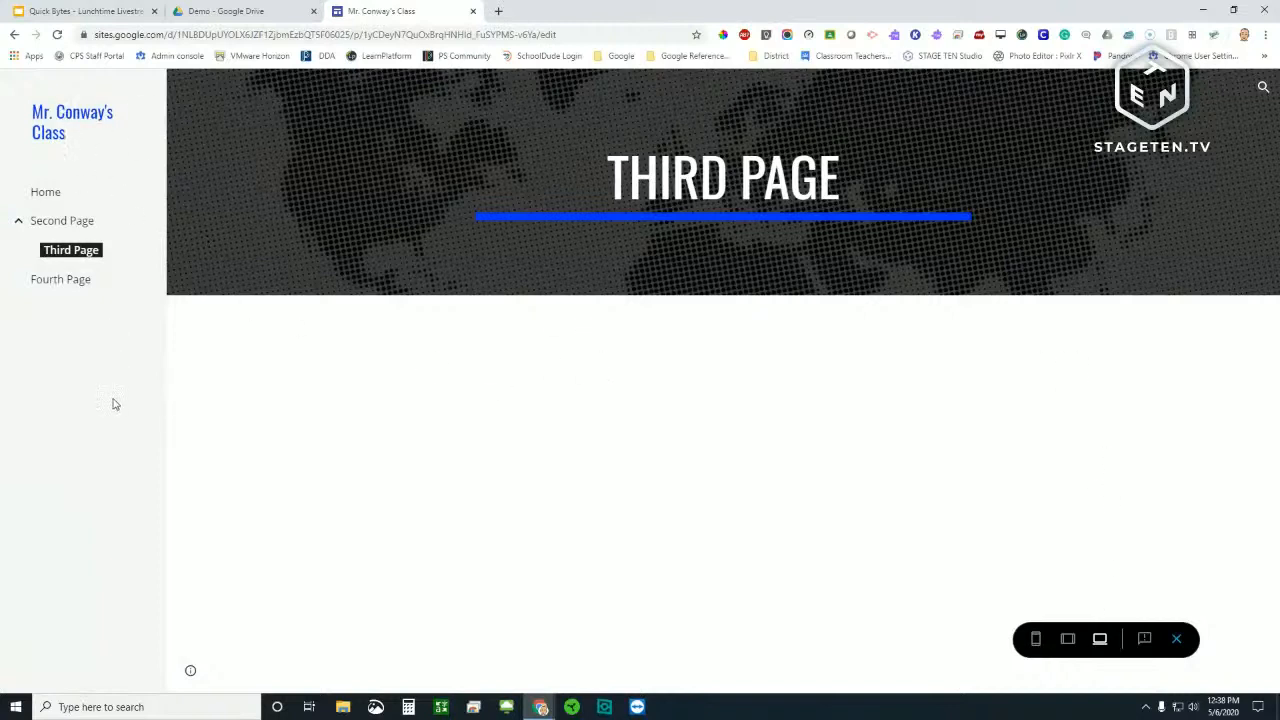
click(1068, 640)
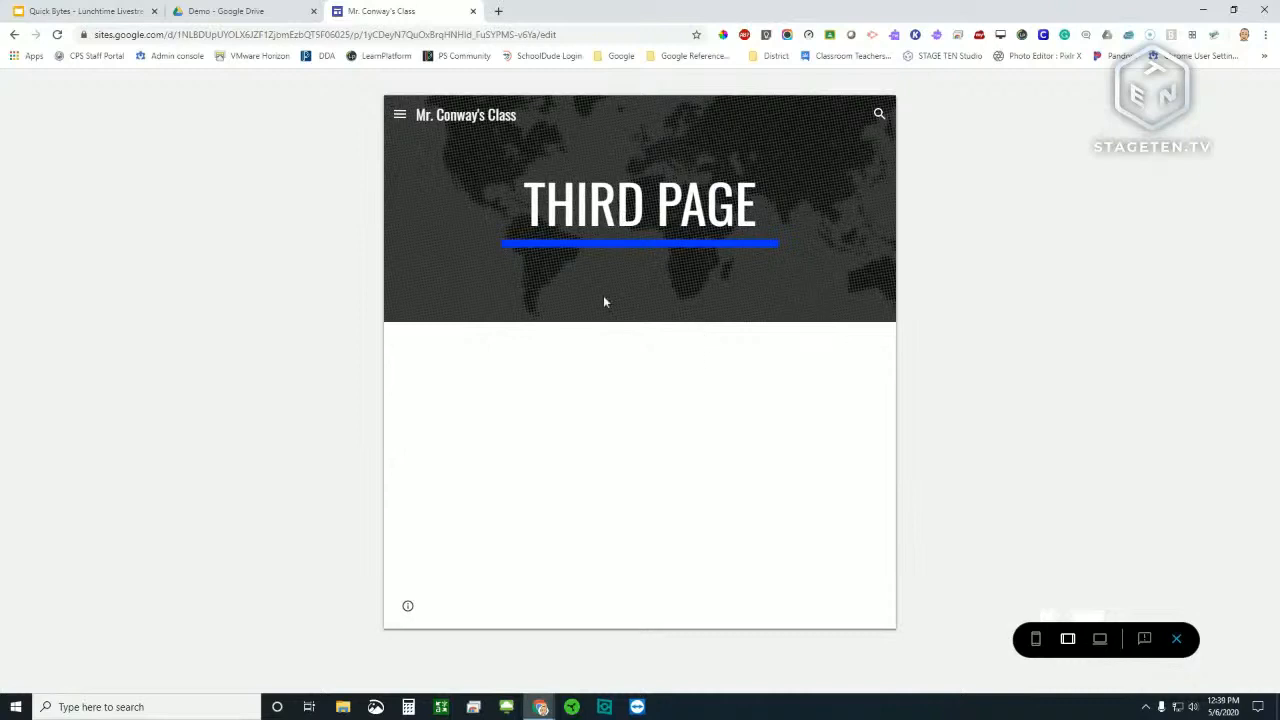
click(400, 116)
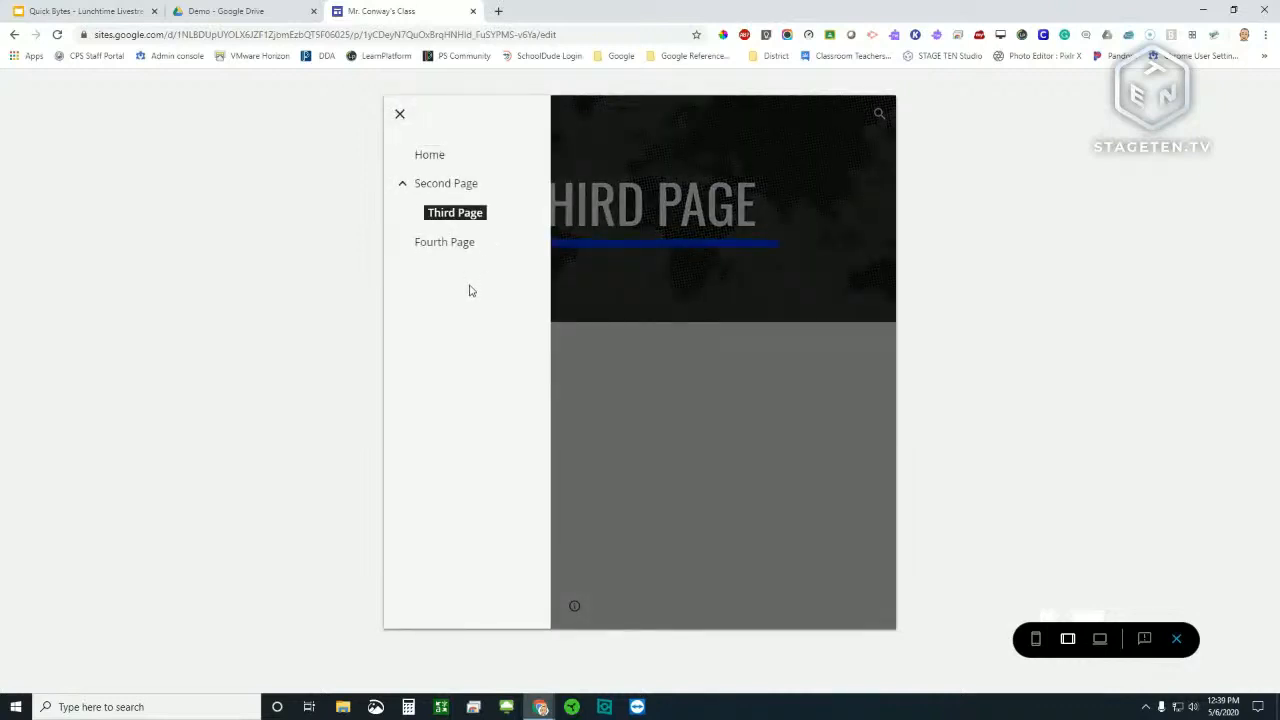
click(635, 334)
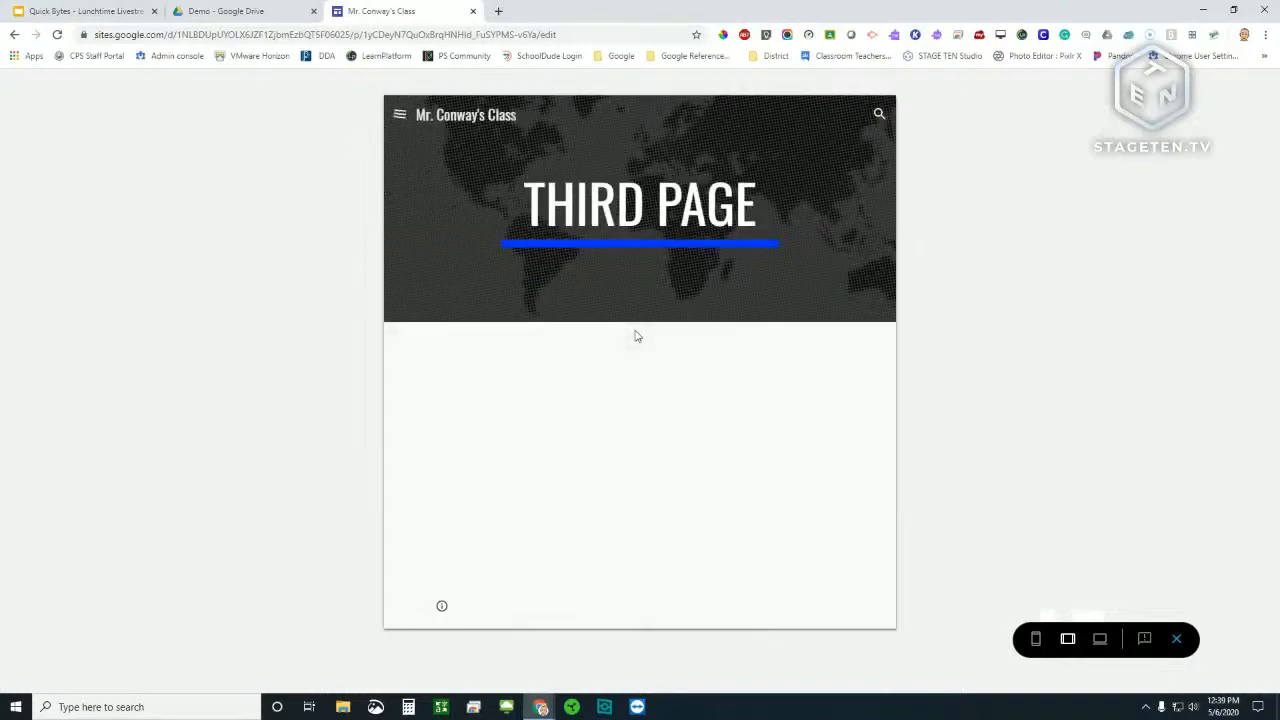
click(401, 118)
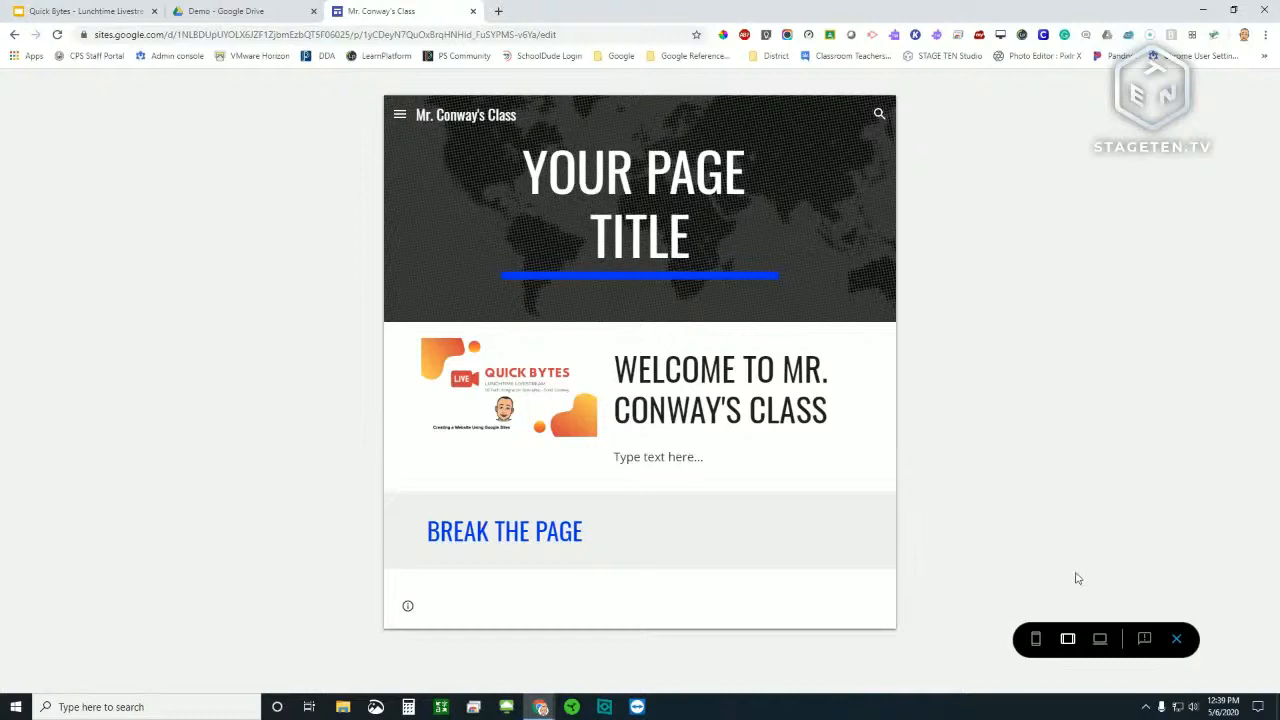
Check the Home page in the phone preview, and go to Second Page through the navigation sidebar
click(1037, 641)
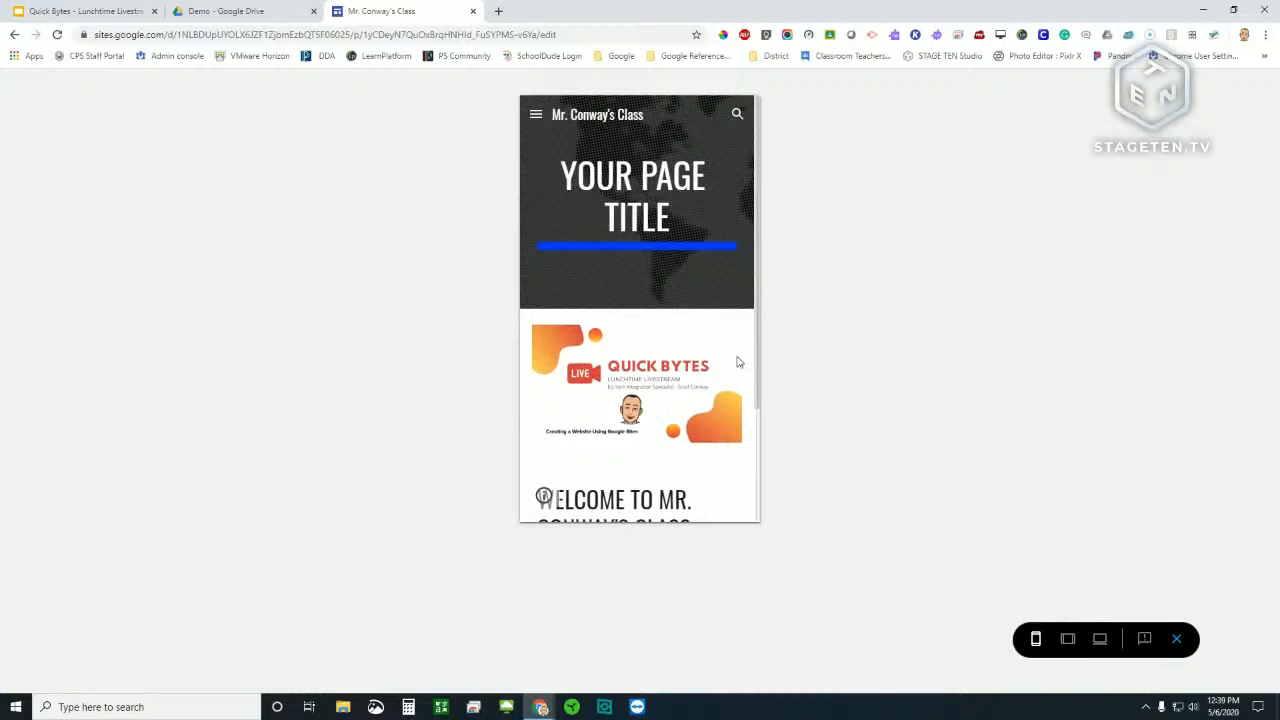
scroll(720, 329, down, 3)
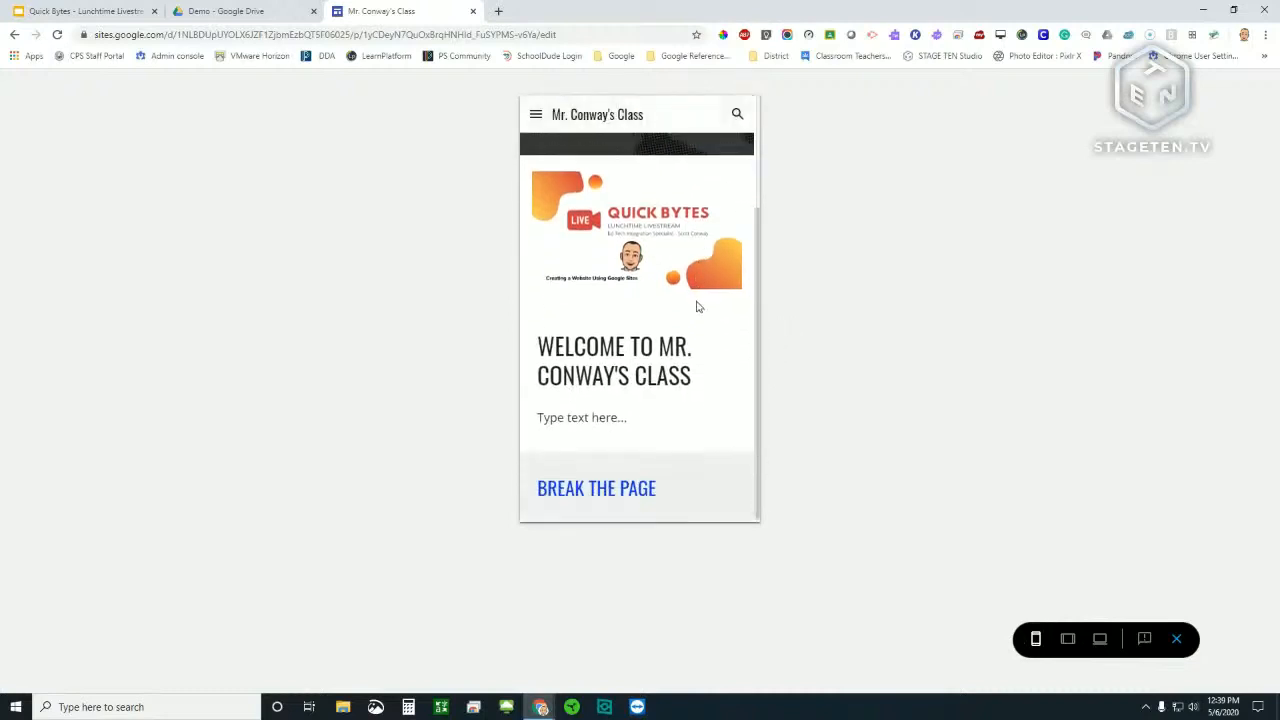
scroll(697, 312, up, 3)
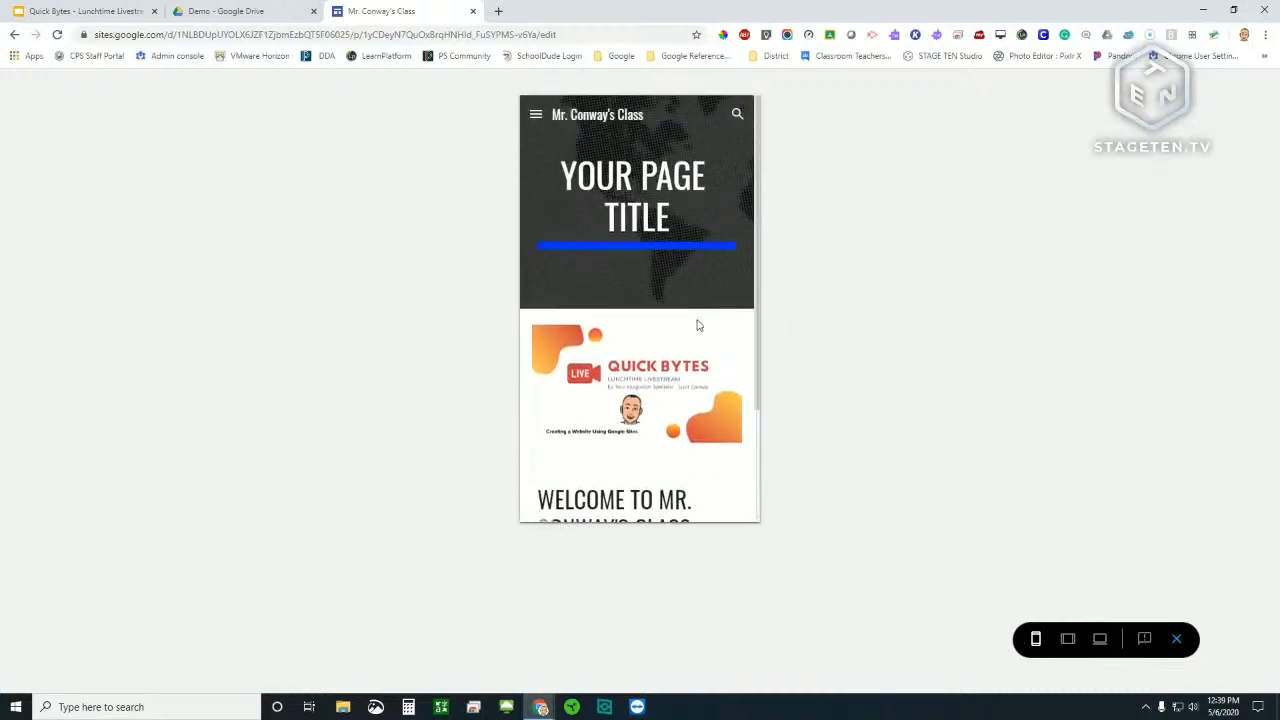
click(538, 118)
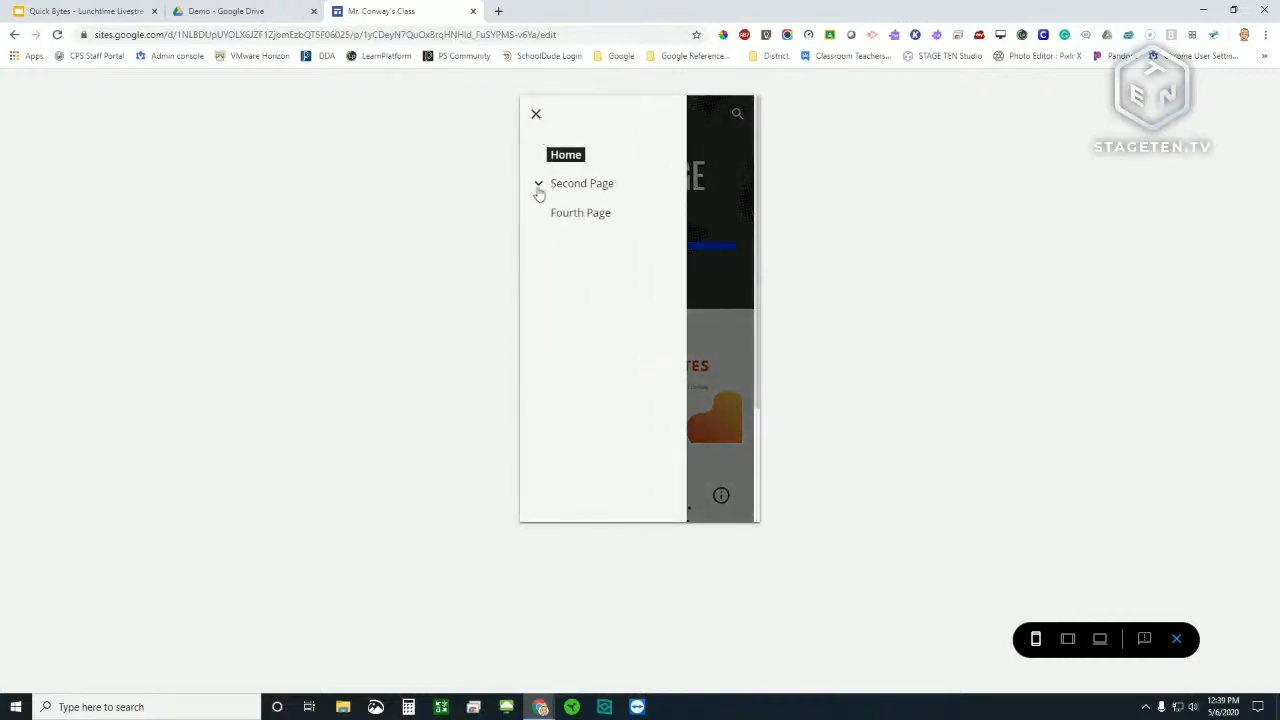
click(570, 187)
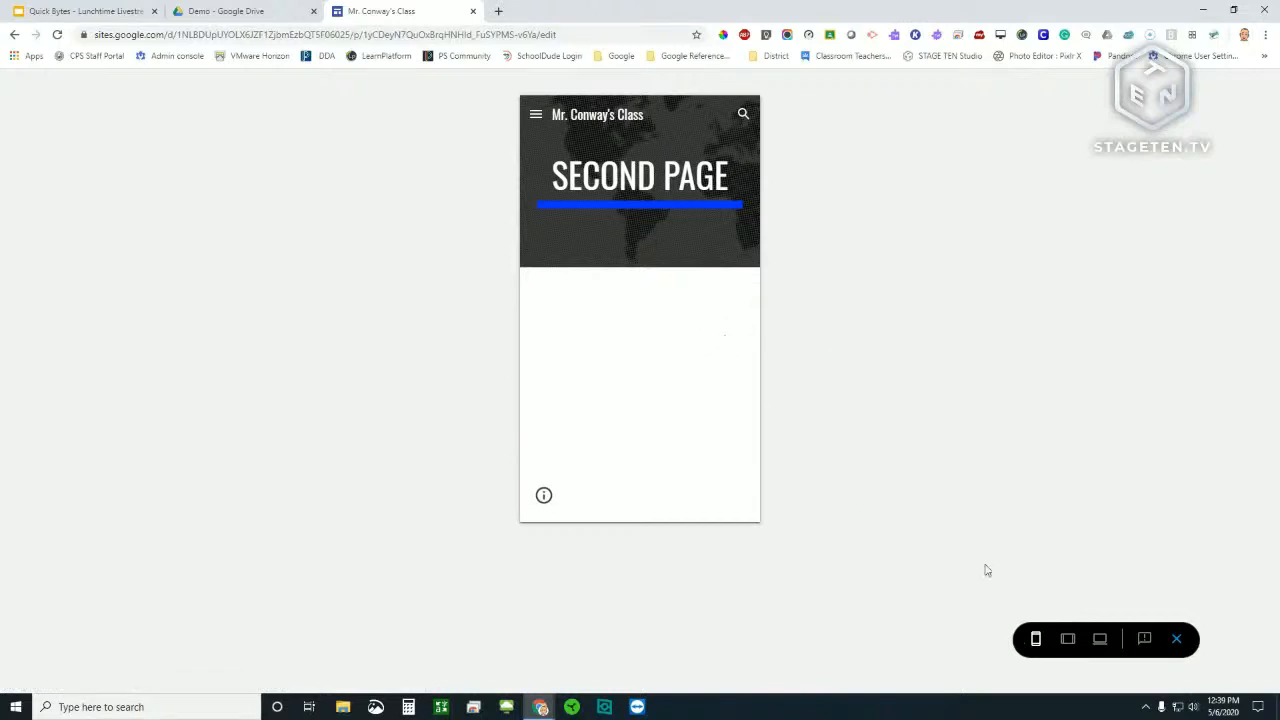
Compare Second Page in the desktop, tablet and phone previews, and exit the preview from desktop view
click(1100, 638)
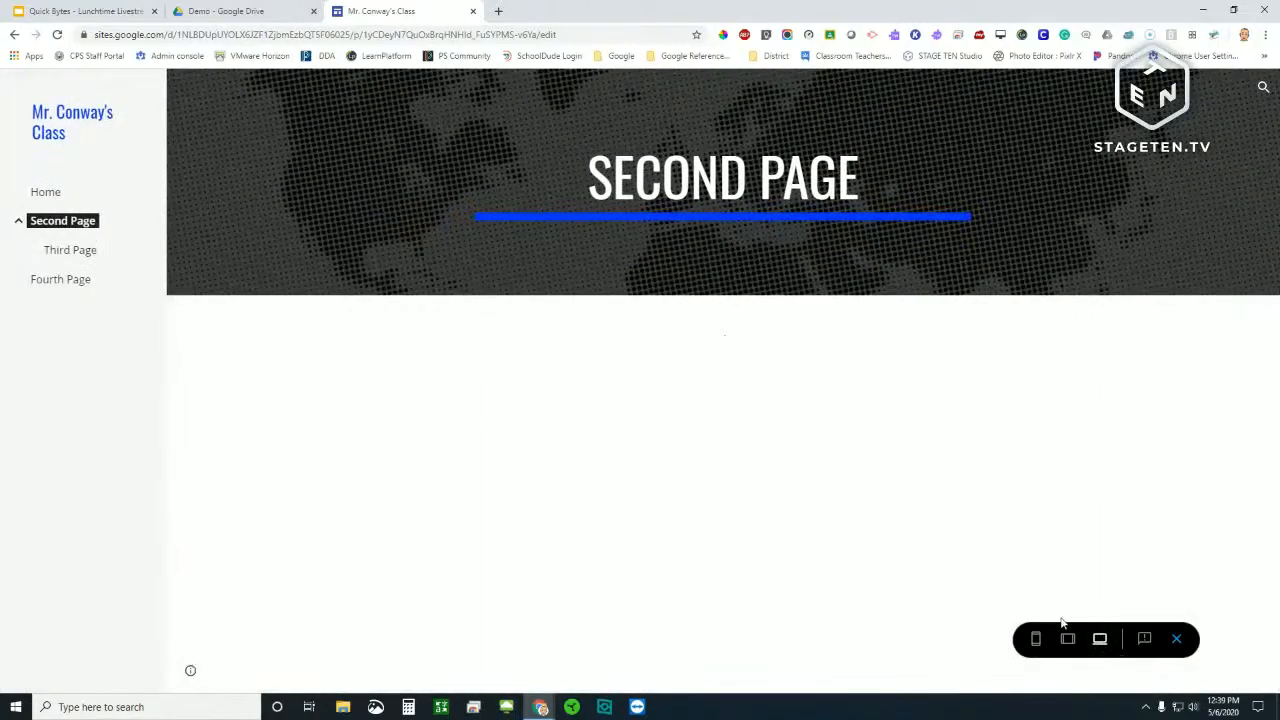
click(1067, 639)
click(1037, 640)
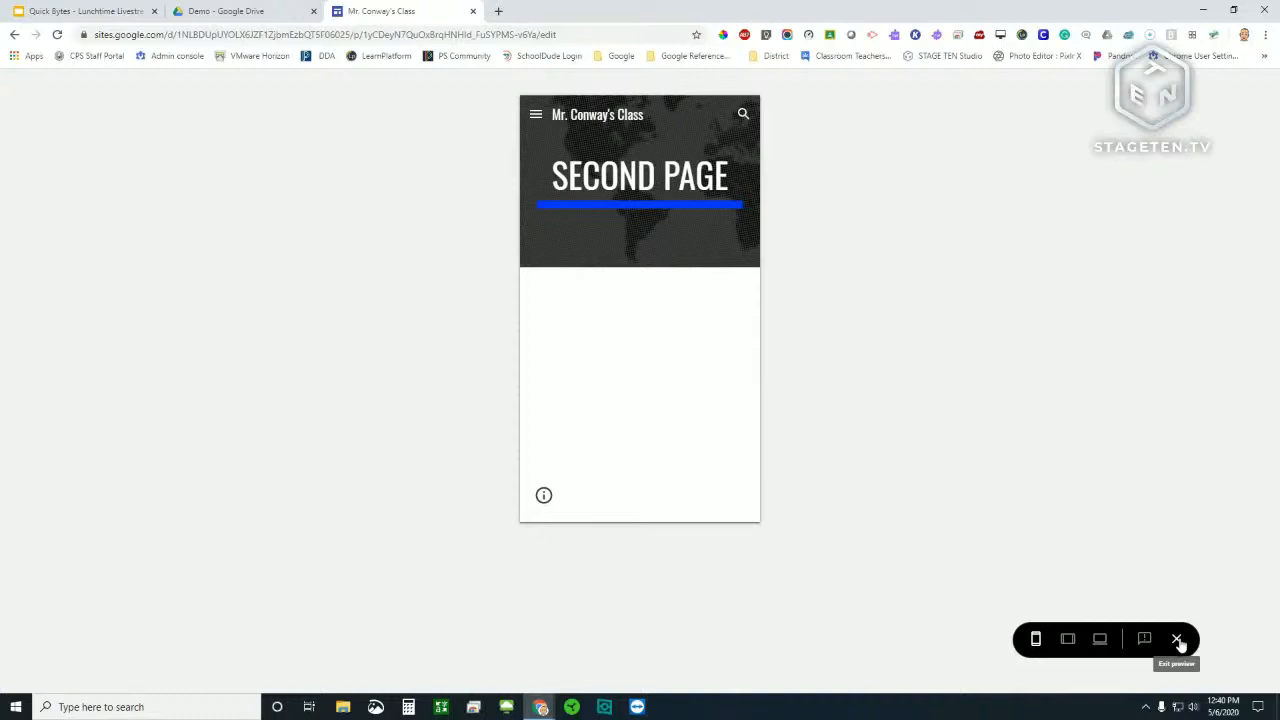
click(1100, 640)
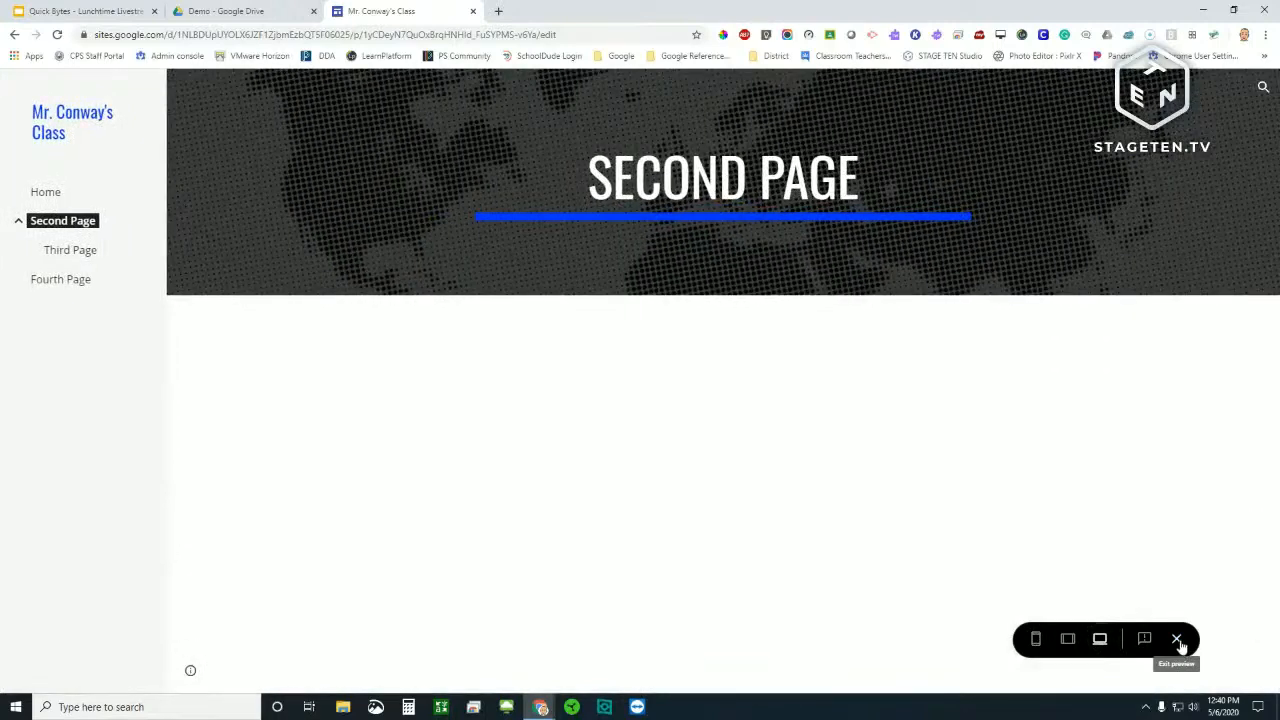
click(1176, 640)
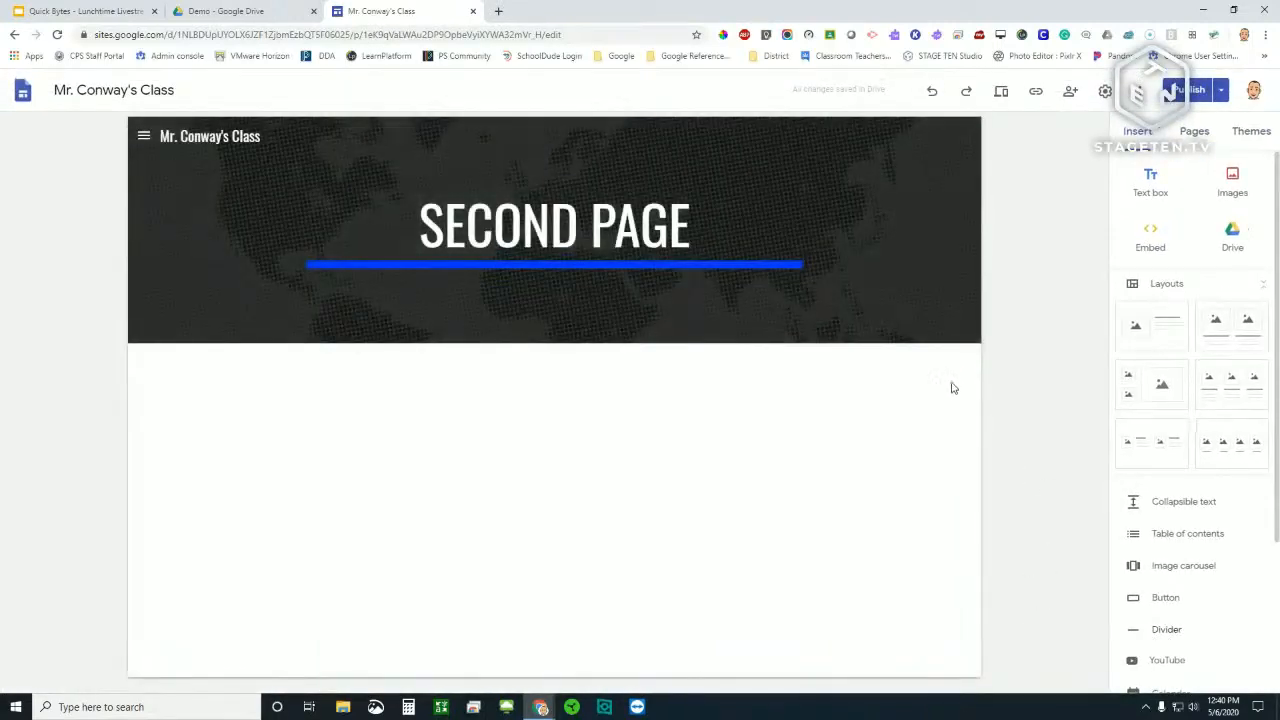
Check the page list in the editor's navigation sidebar and set the site's navigation mode to Top
mouse_move(280, 205)
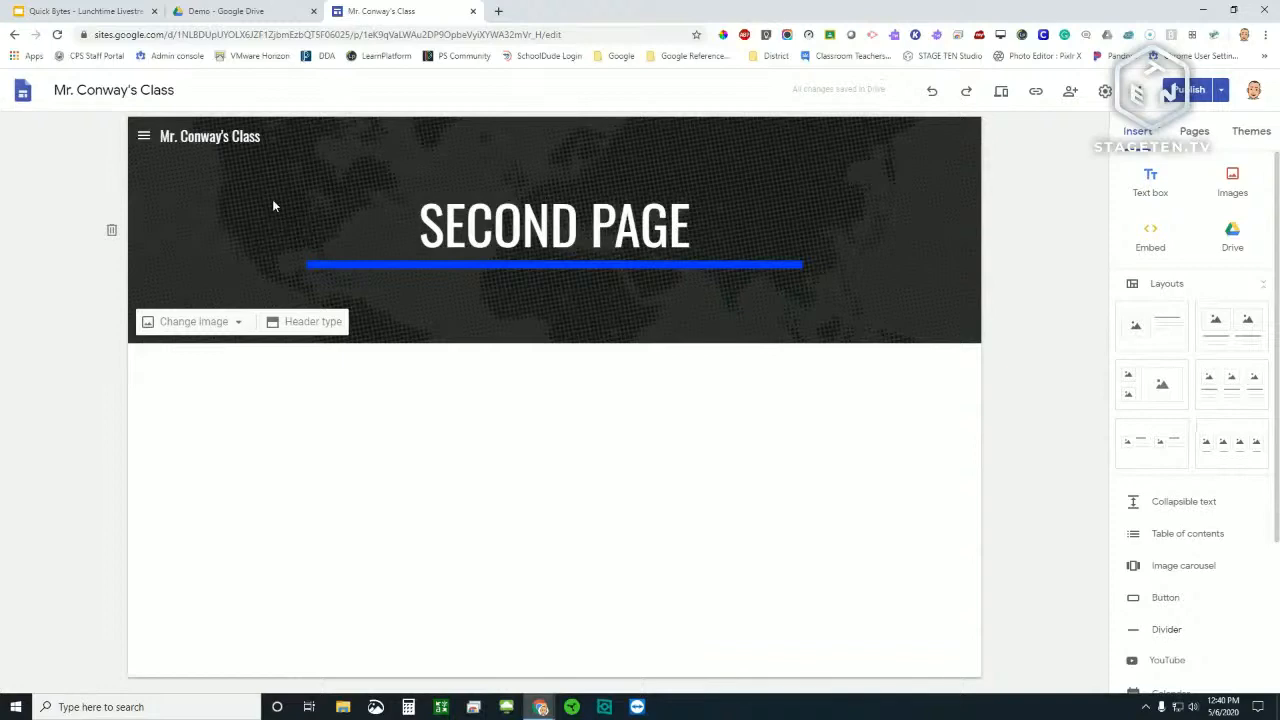
mouse_move(144, 144)
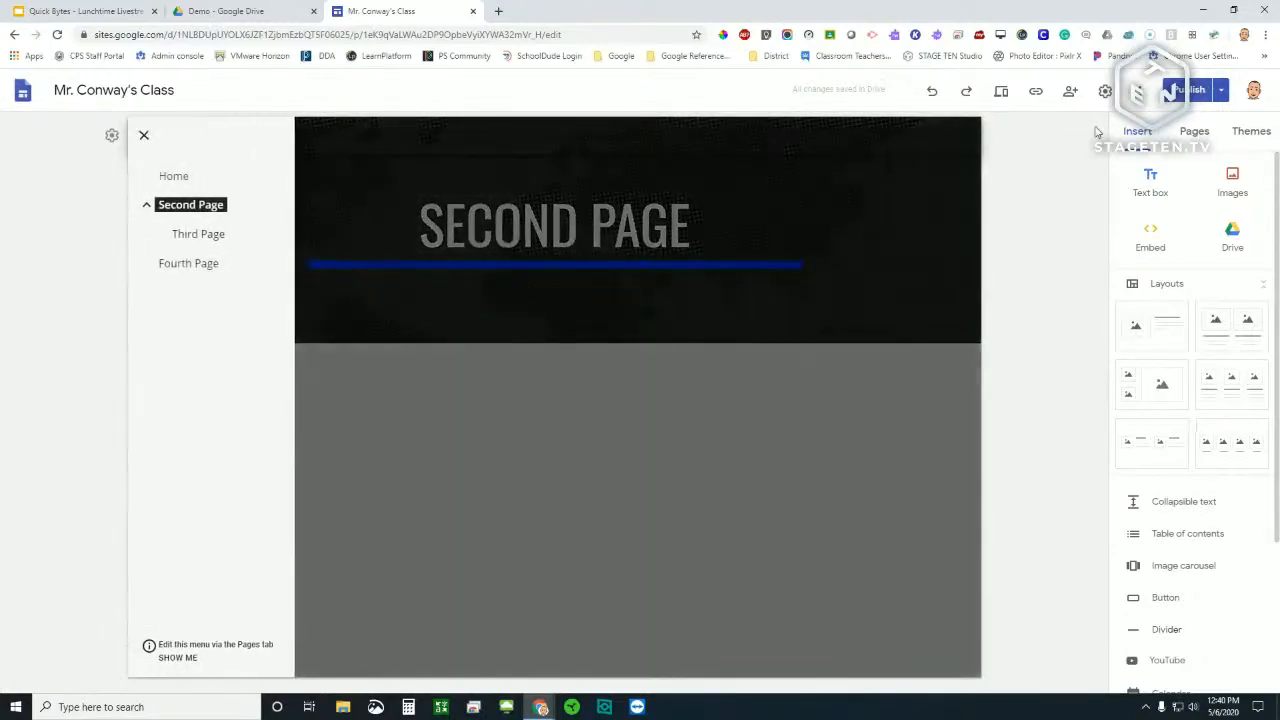
click(1090, 125)
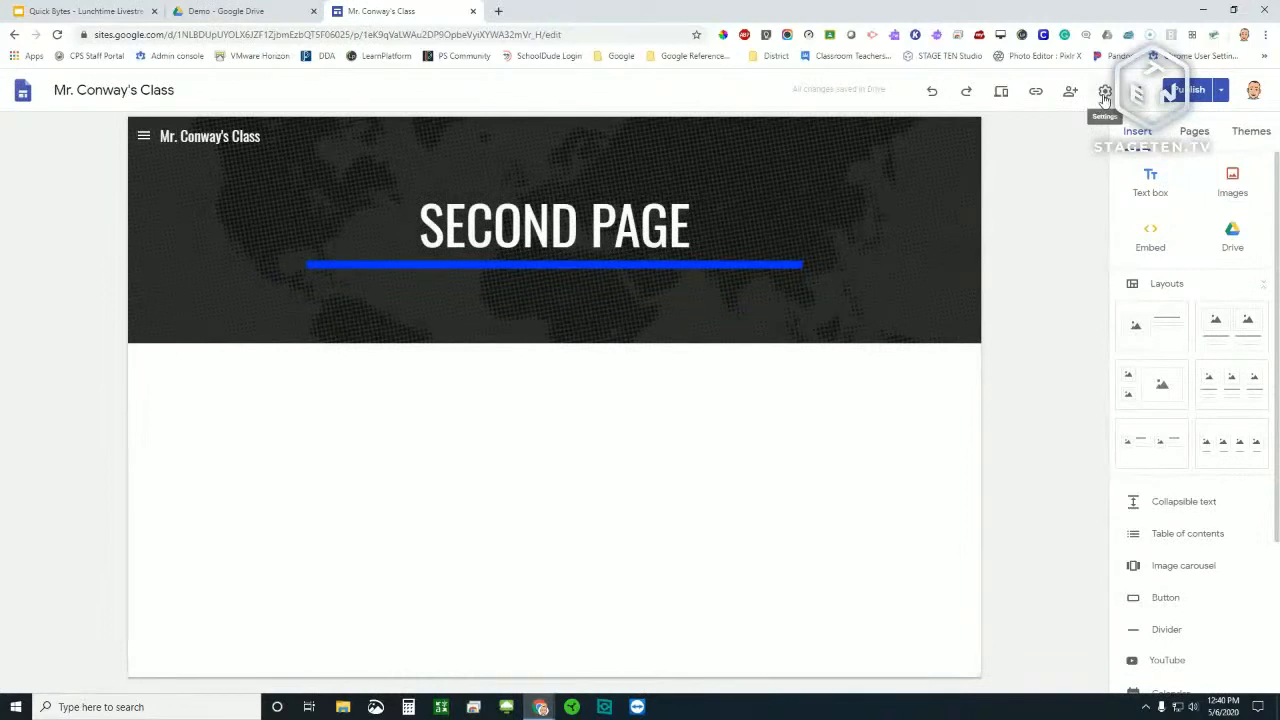
click(1105, 92)
click(783, 306)
click(755, 283)
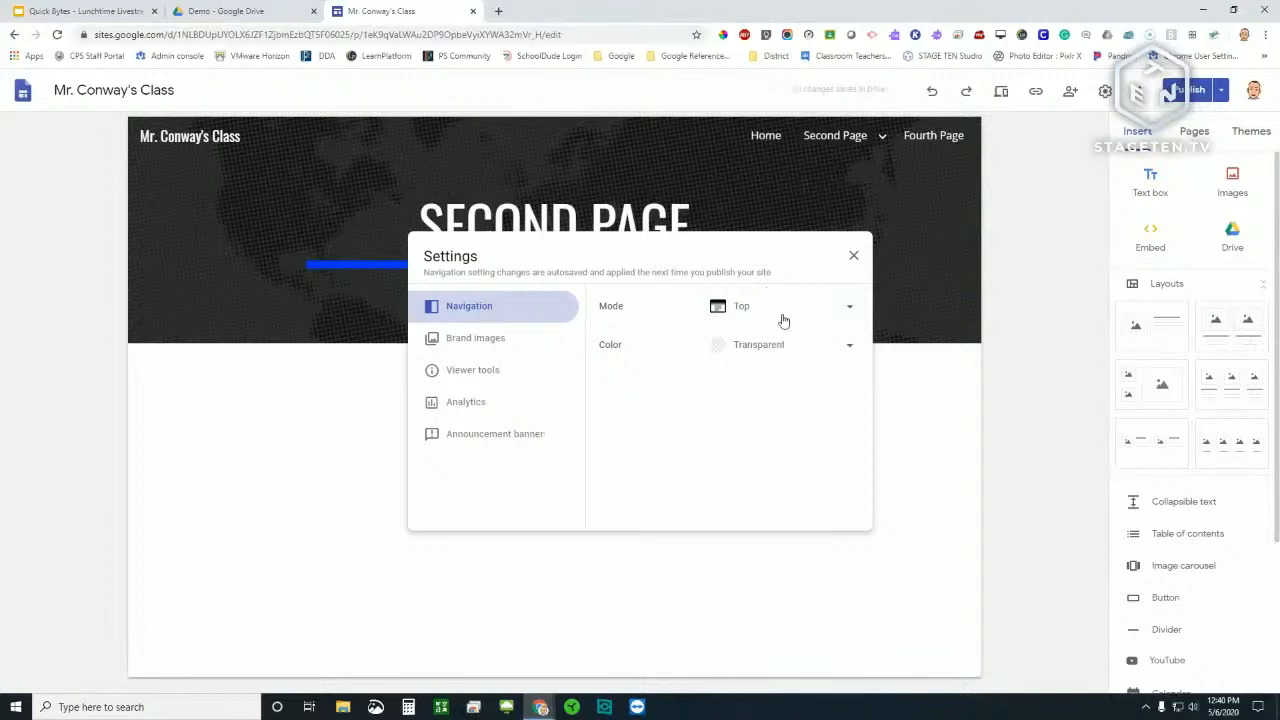
Try White and Black as the navigation color and return it to Transparent
click(789, 350)
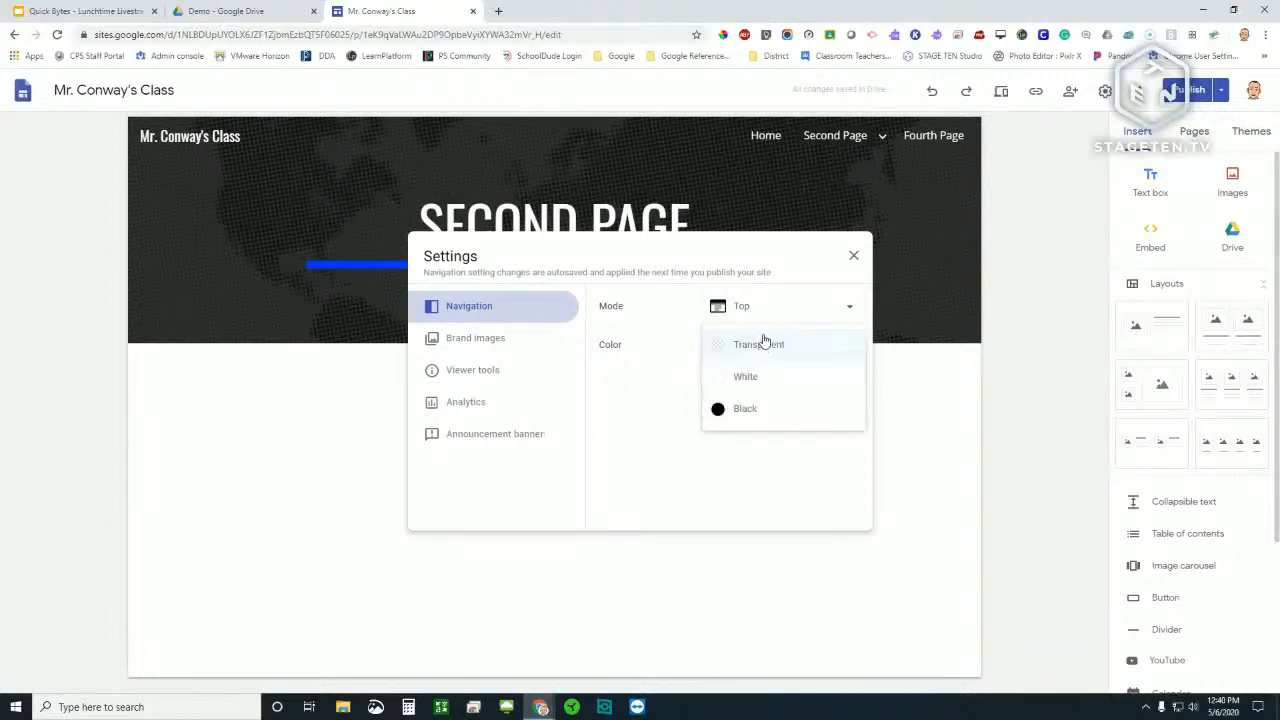
click(766, 378)
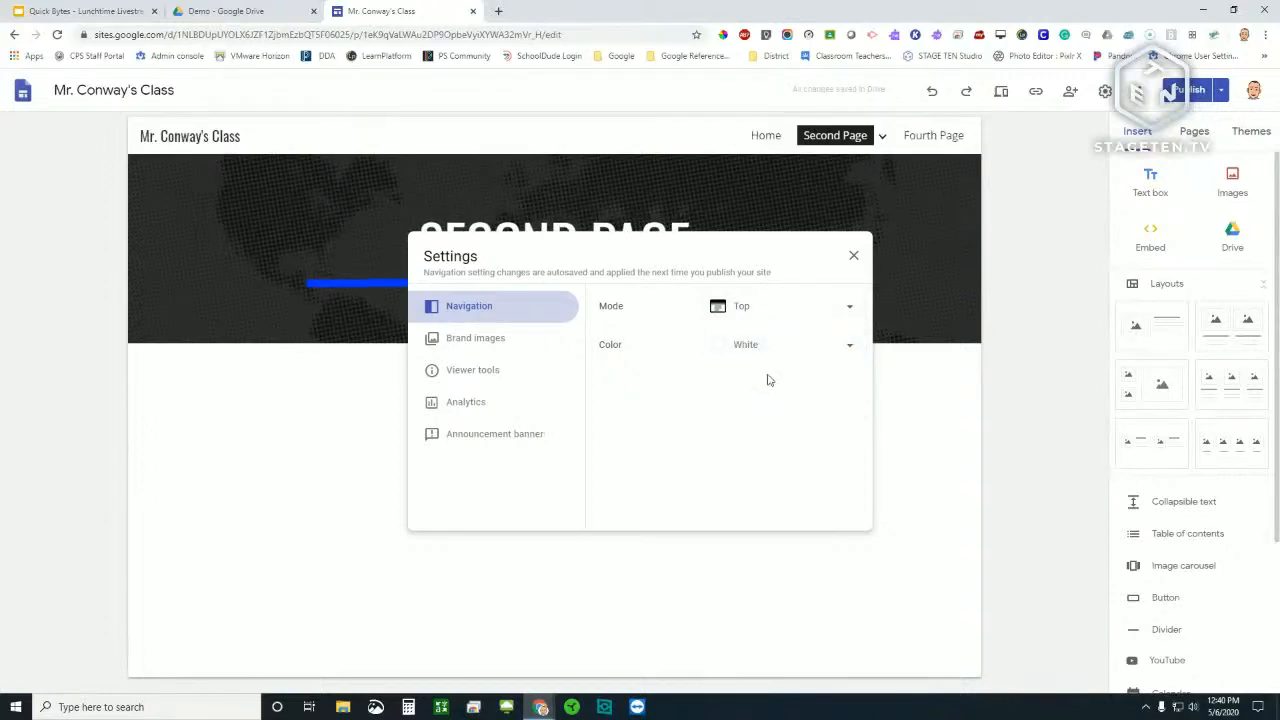
click(760, 347)
click(762, 380)
click(760, 346)
click(756, 288)
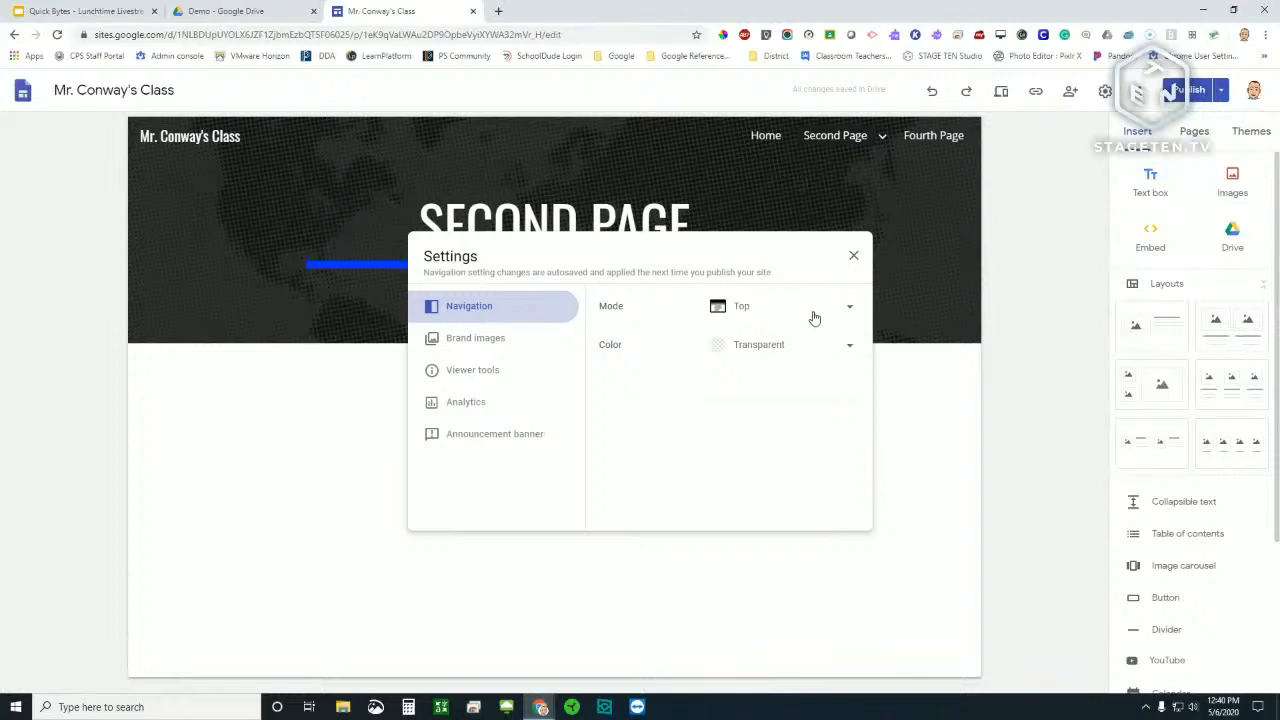
Close the site settings, review the changed navigation mode and publish the site
click(853, 256)
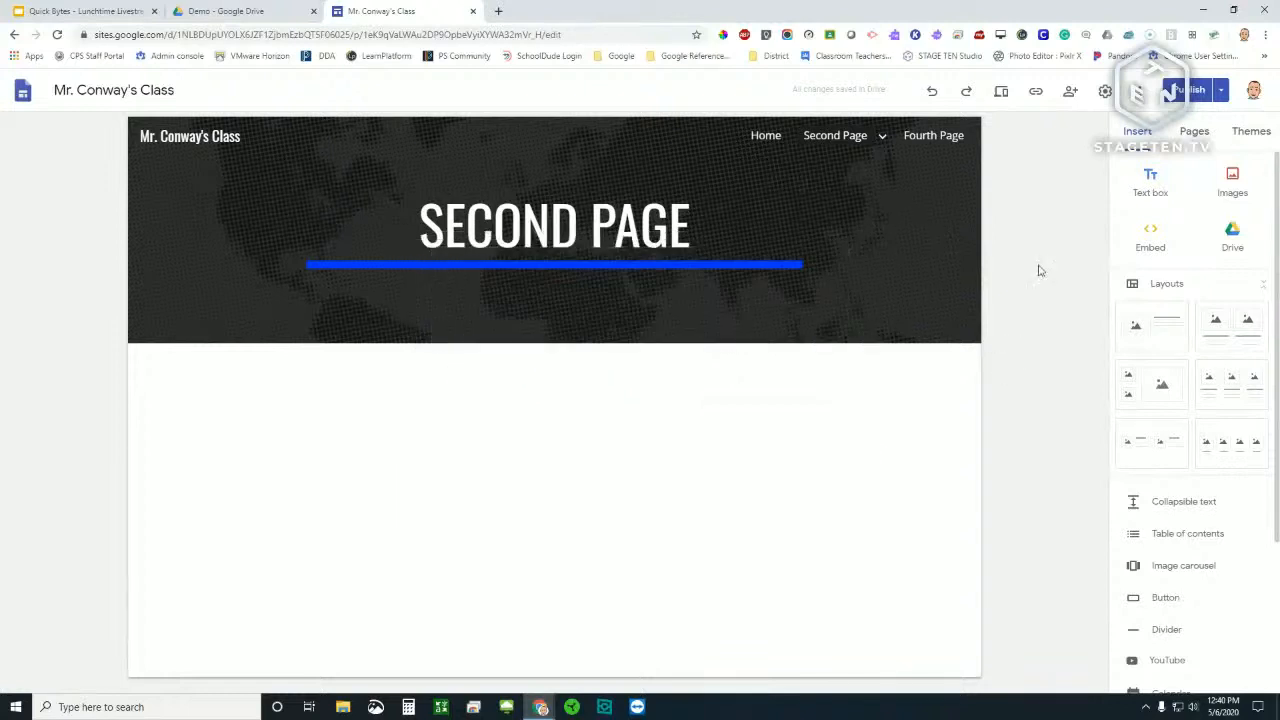
click(1185, 90)
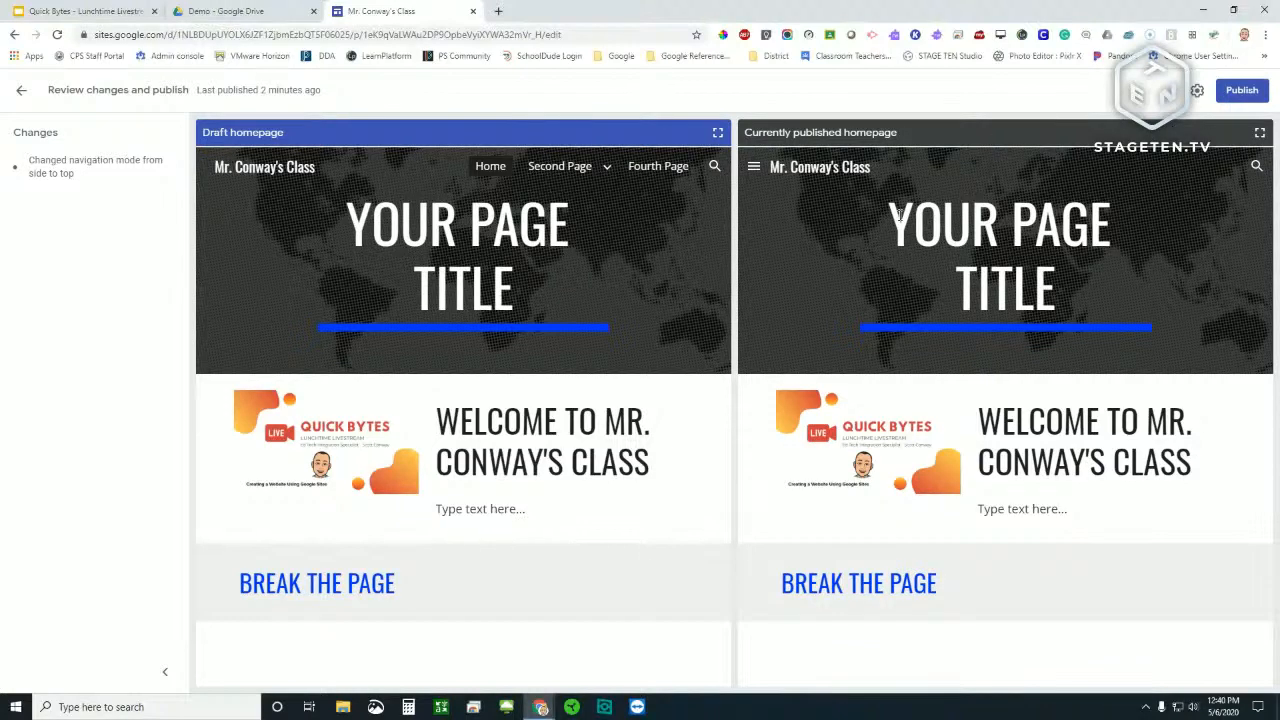
click(1240, 91)
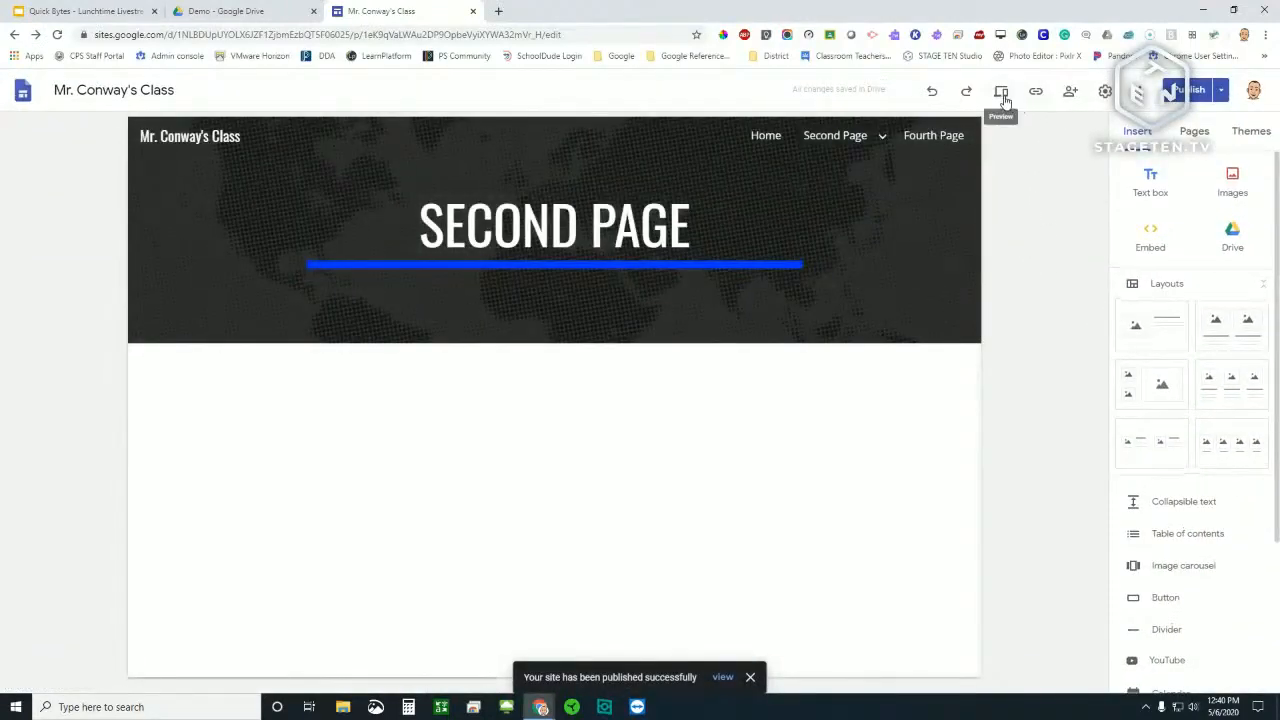
Preview Second Page with the top navigation in phone, tablet and desktop views, including the phone's navigation sidebar, and exit the preview
click(1003, 97)
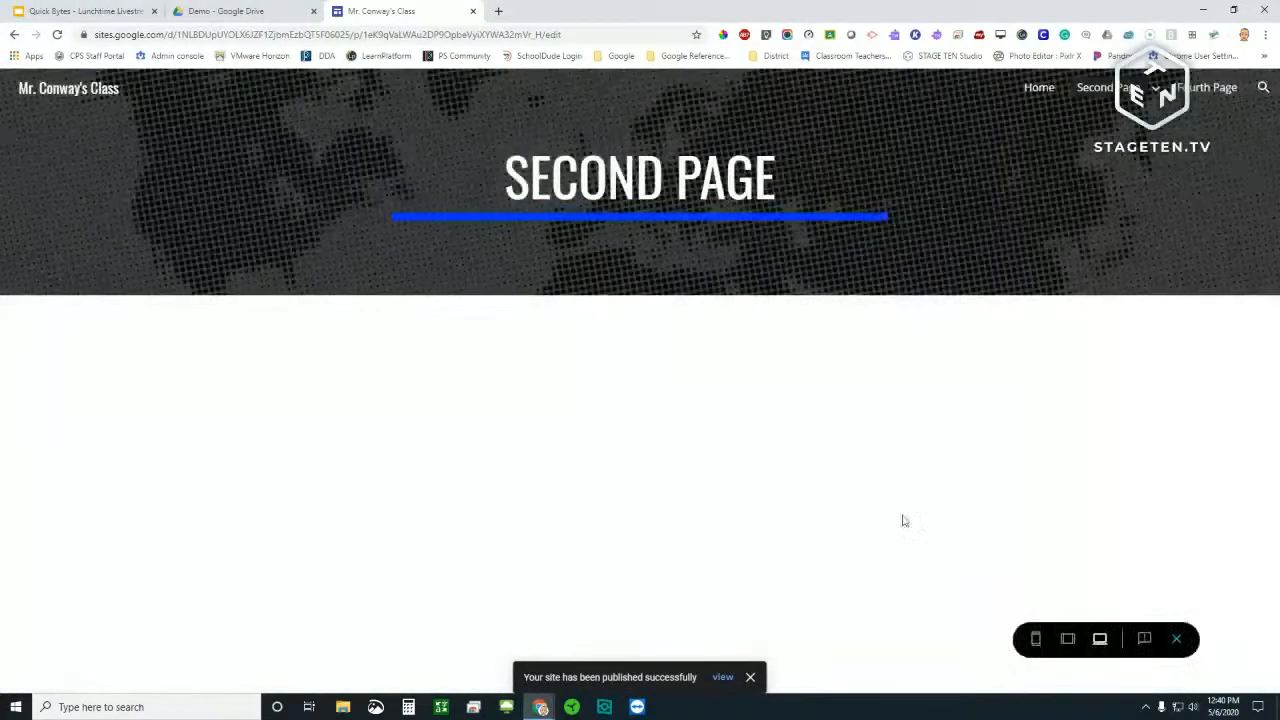
click(1029, 640)
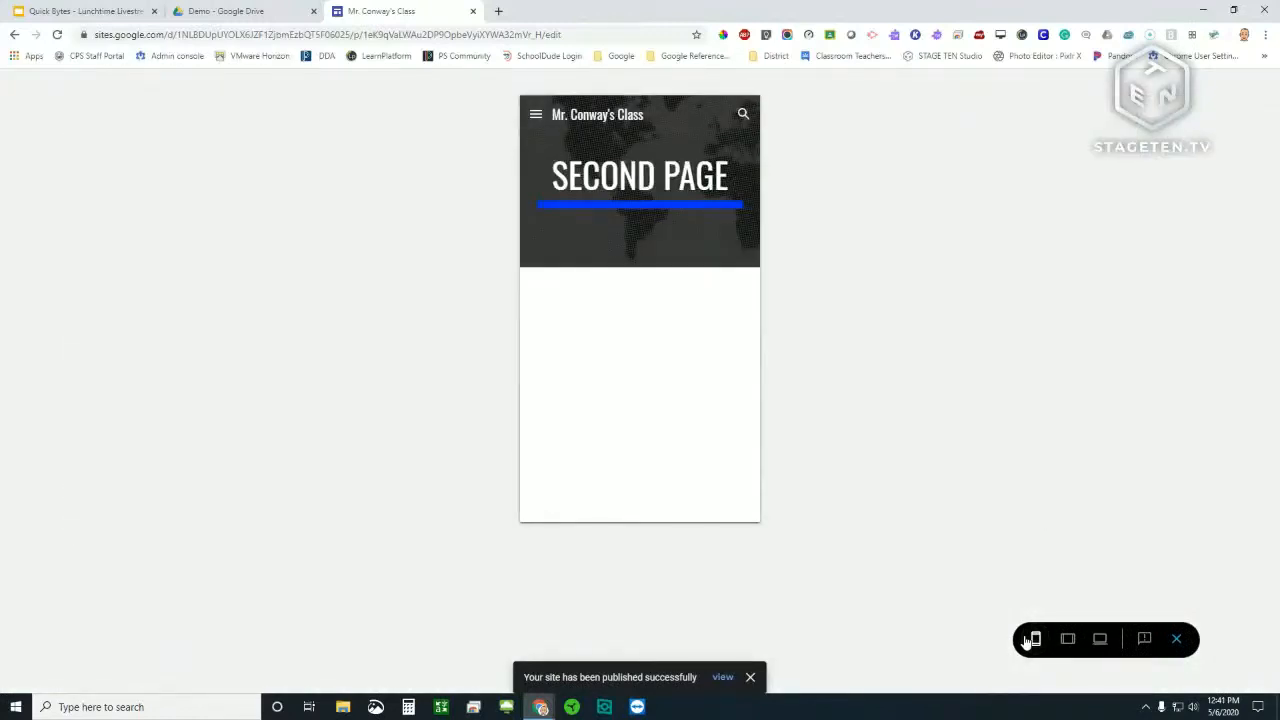
click(536, 114)
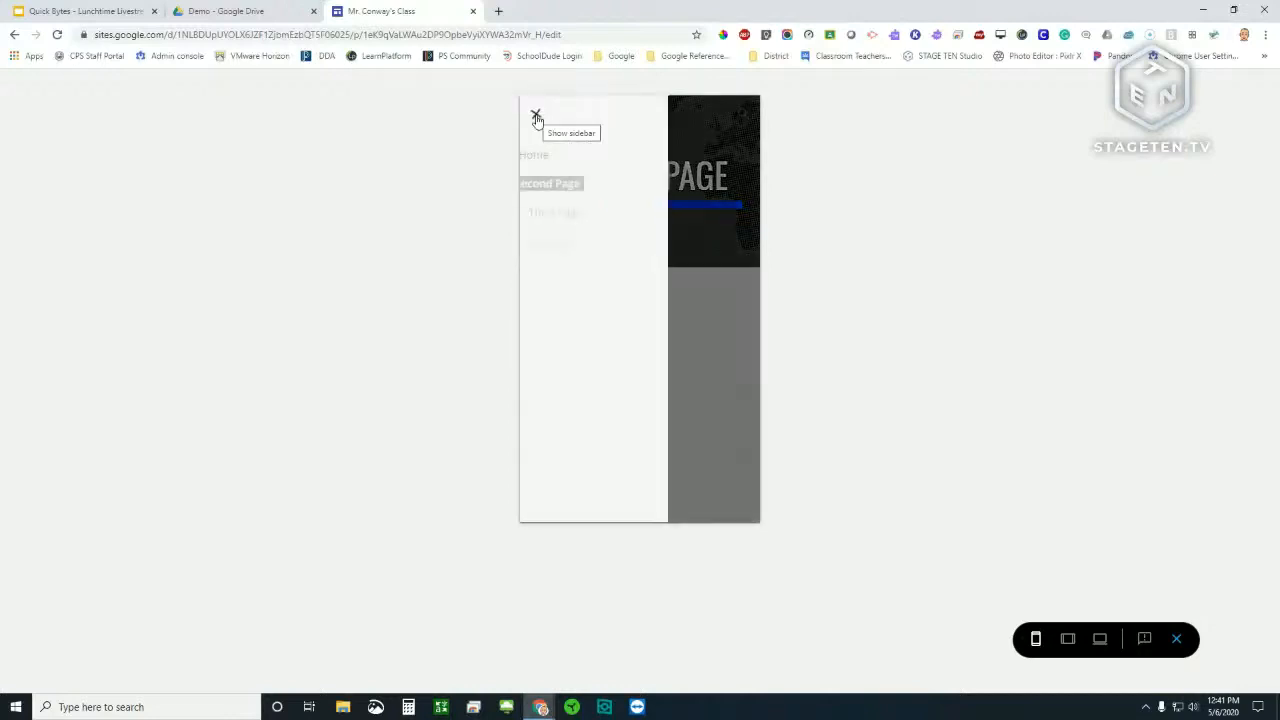
click(723, 262)
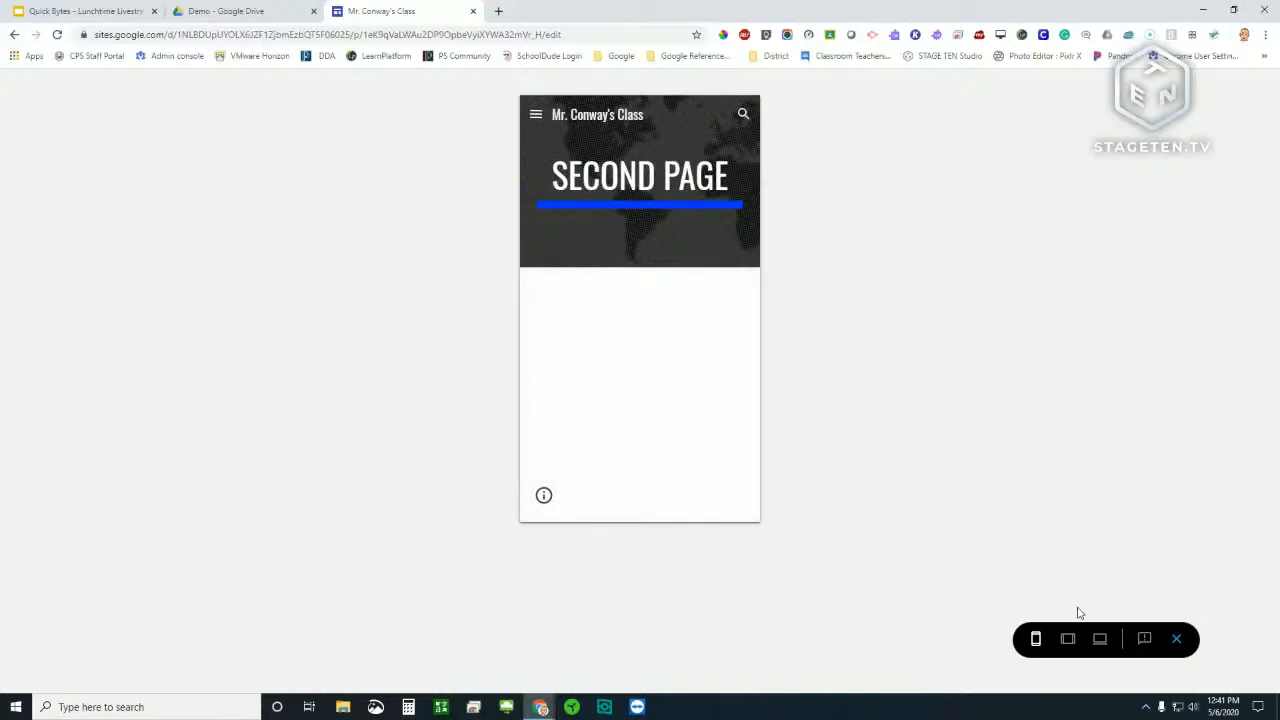
click(1068, 640)
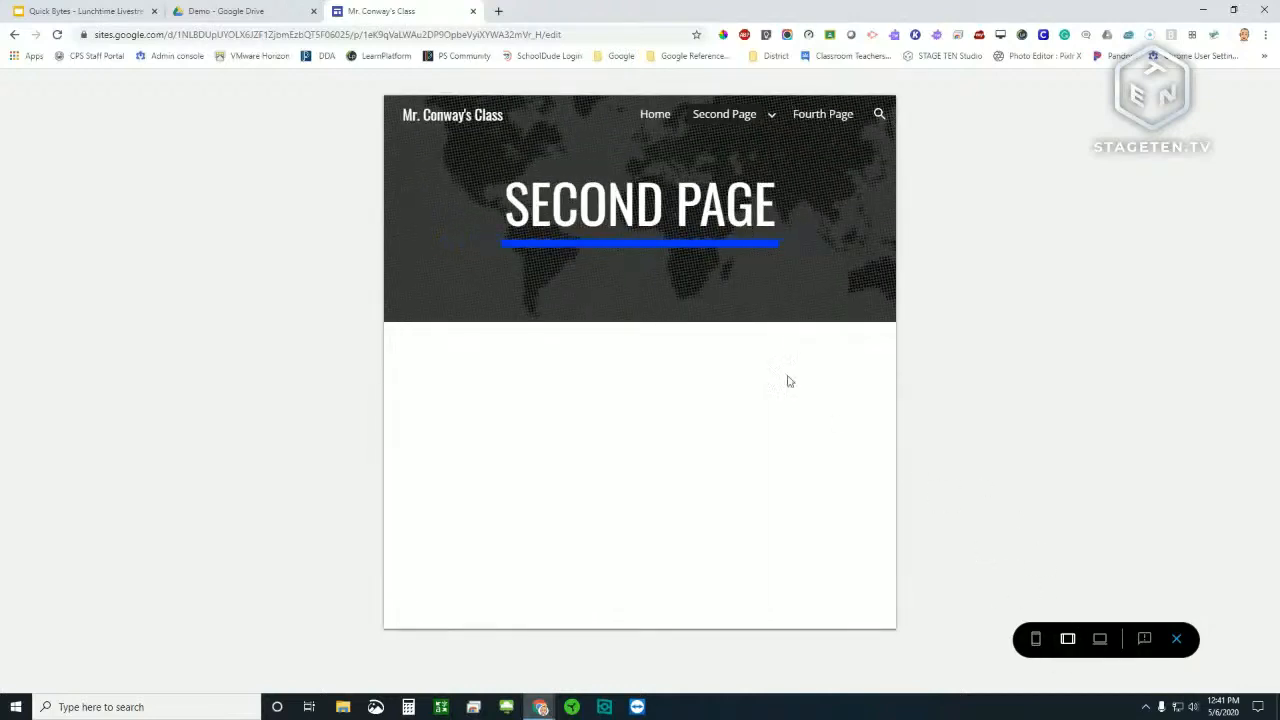
click(1099, 640)
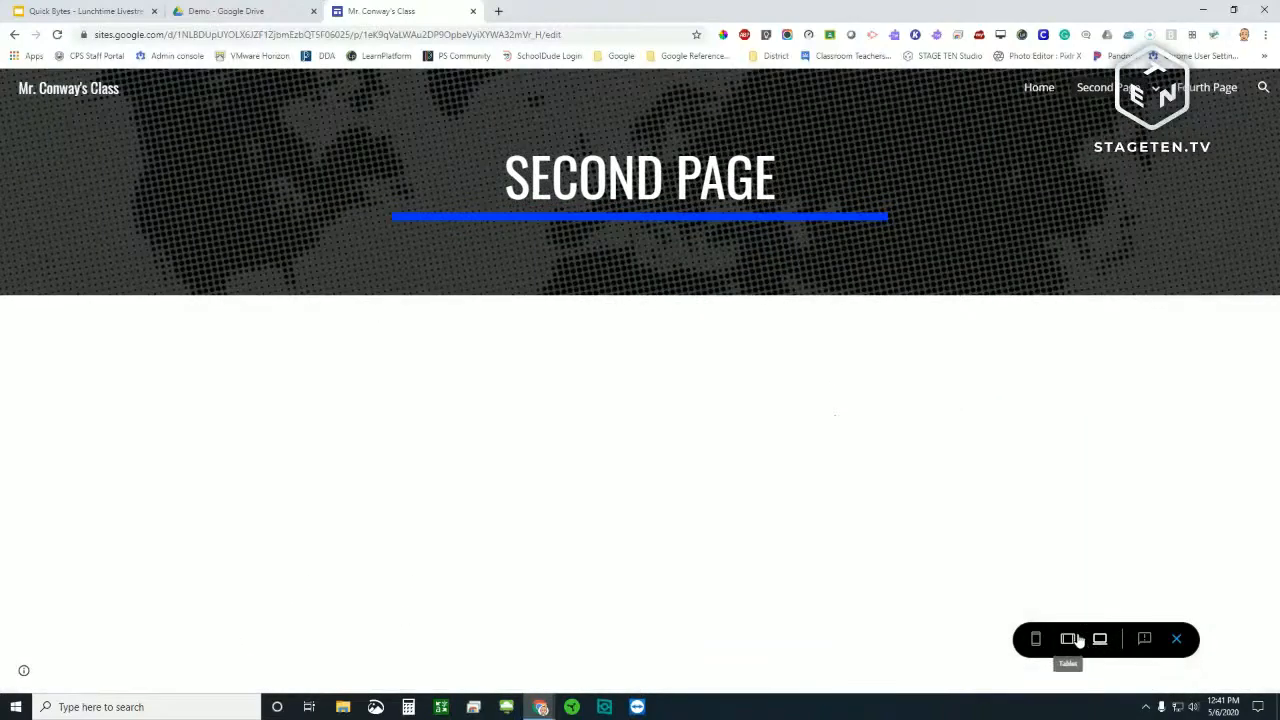
click(1177, 640)
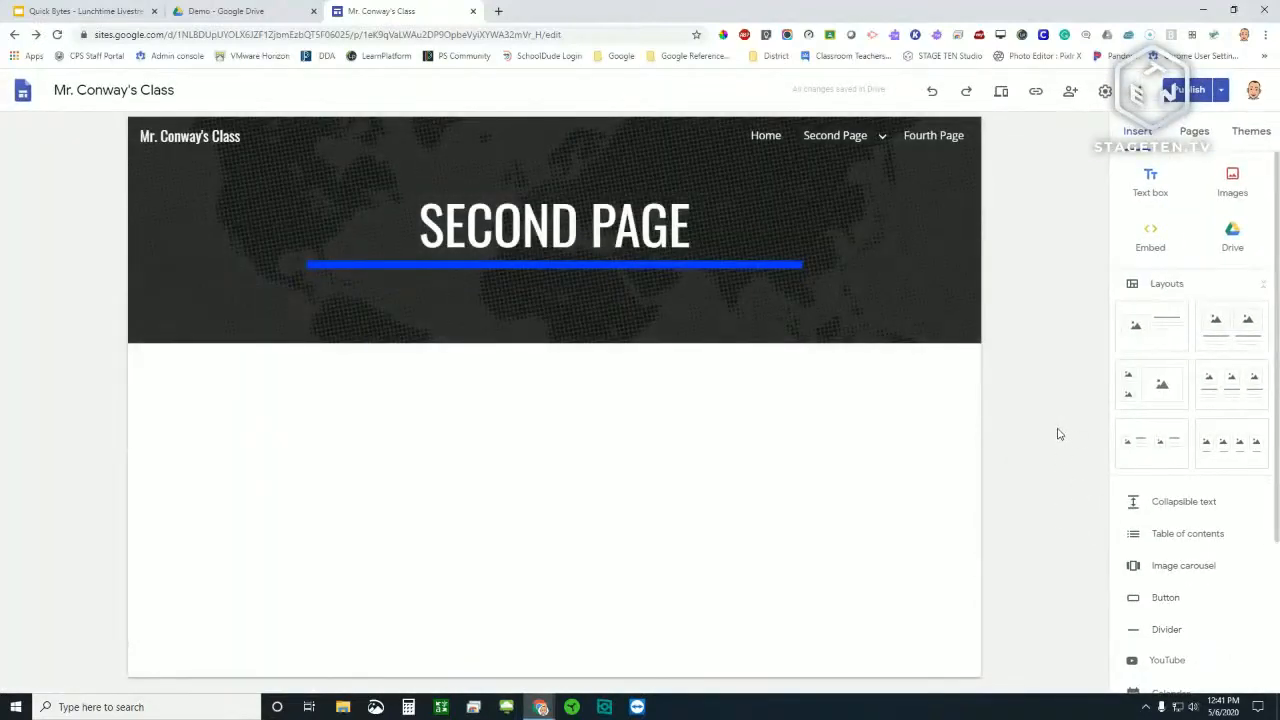
Hide the Third Page subpage from the site navigation and show it in the navigation again
click(1188, 130)
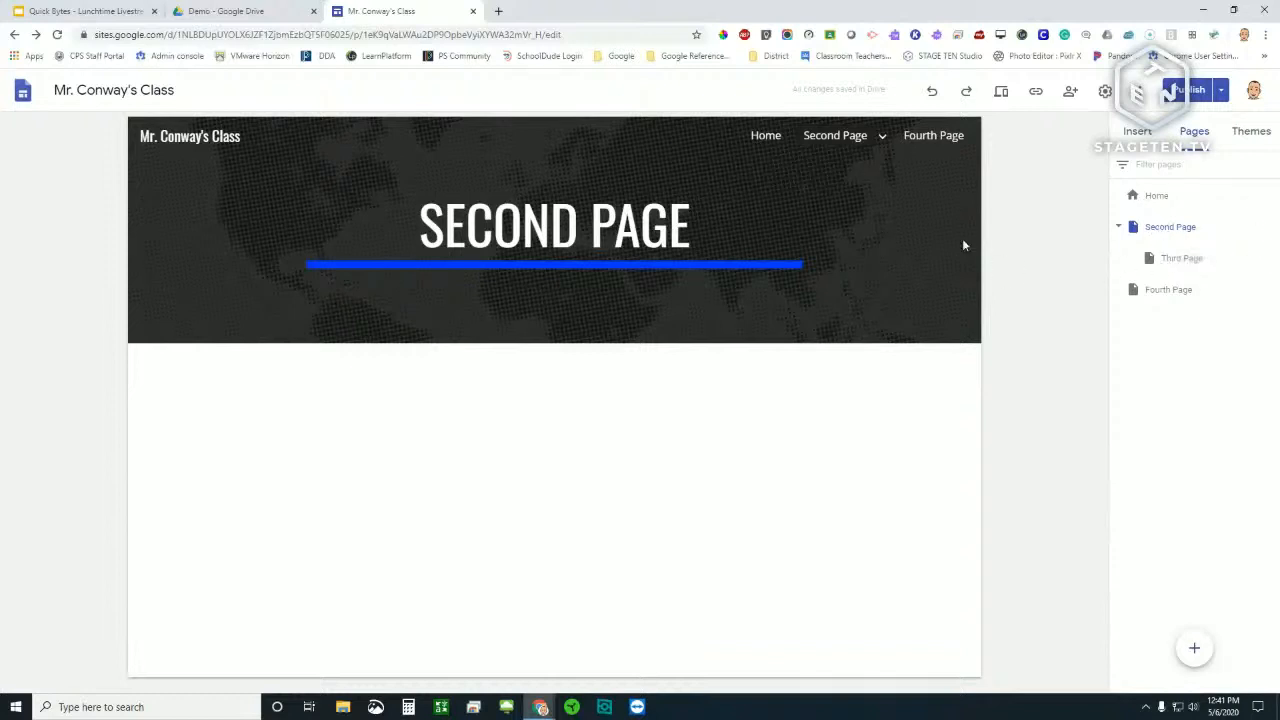
mouse_move(862, 140)
click(1269, 259)
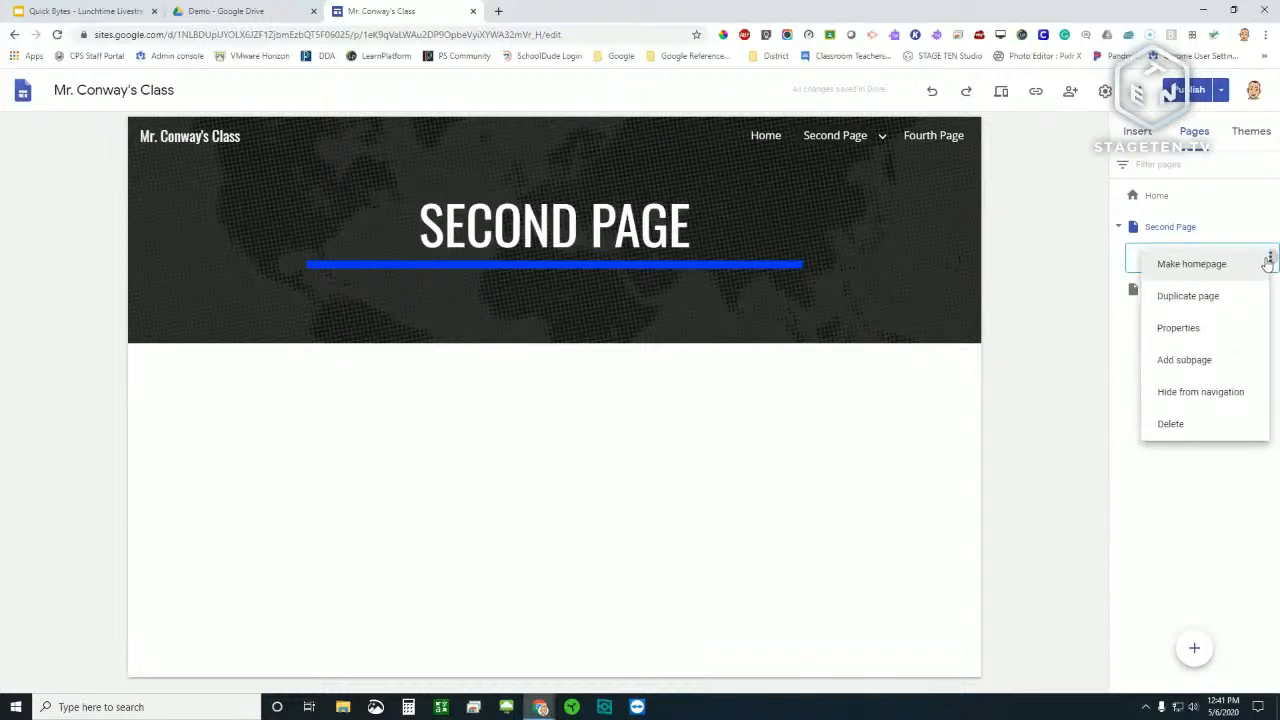
click(1185, 393)
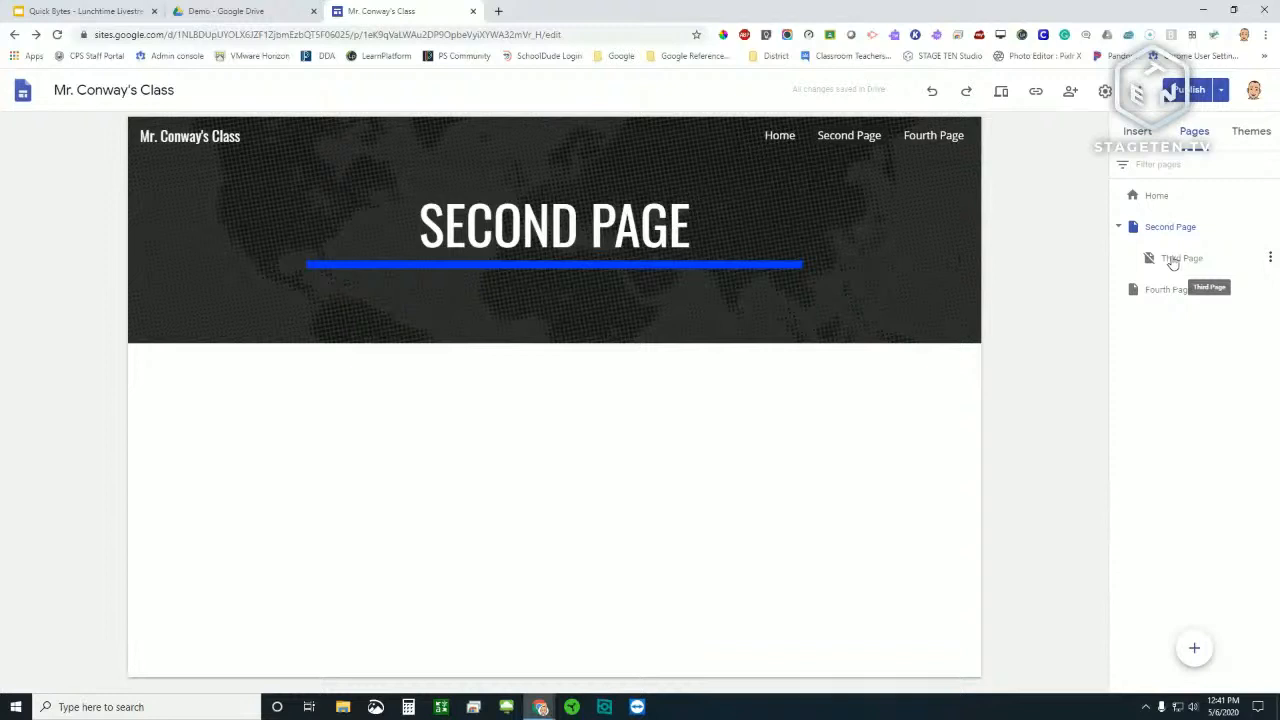
click(1270, 259)
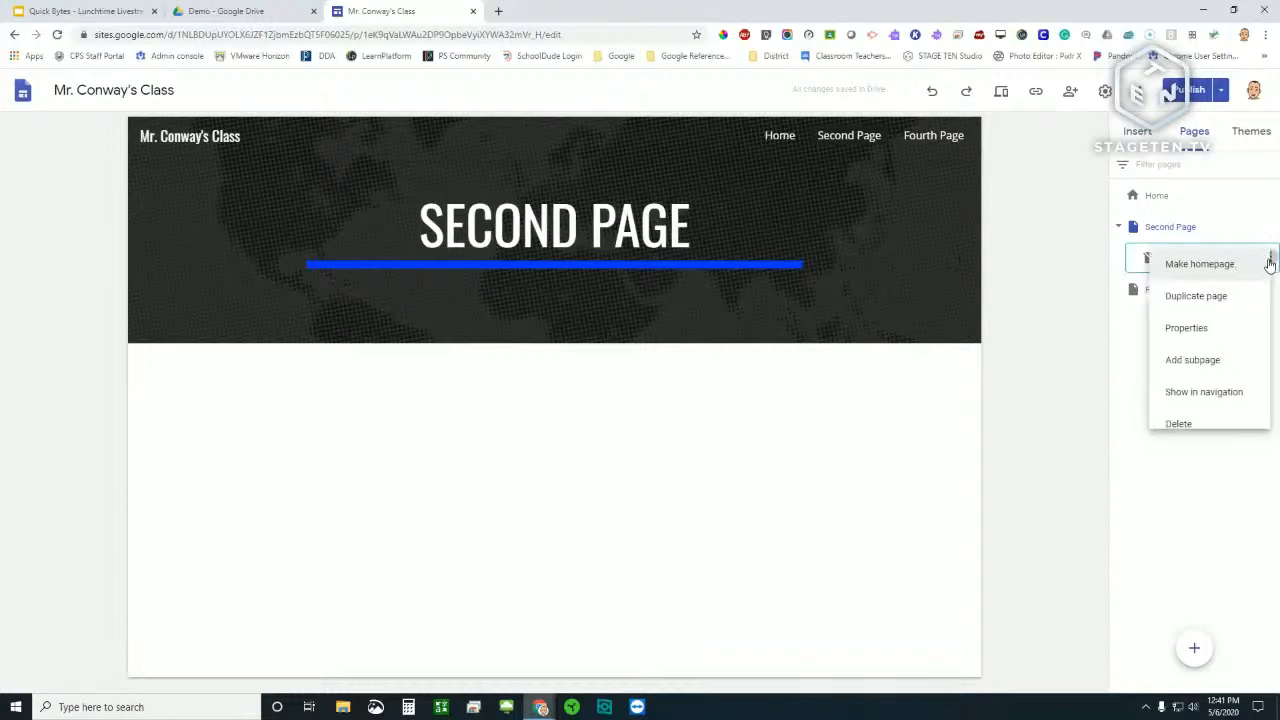
click(1208, 393)
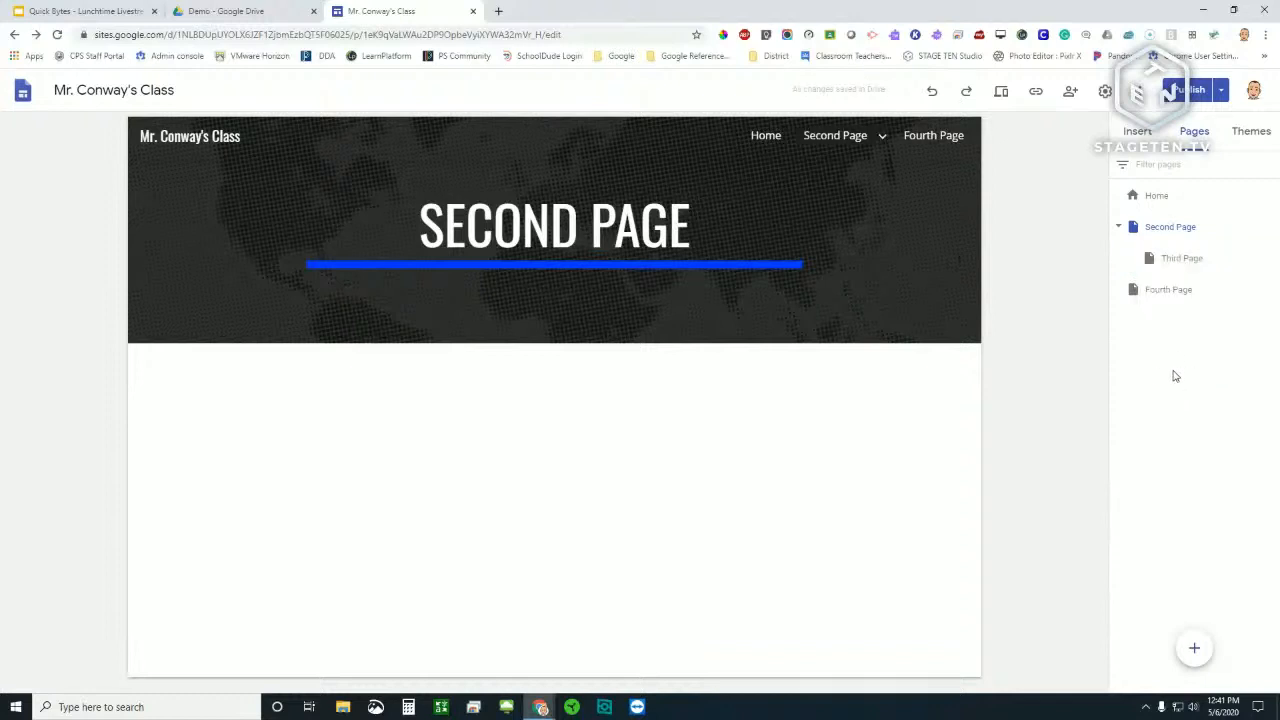